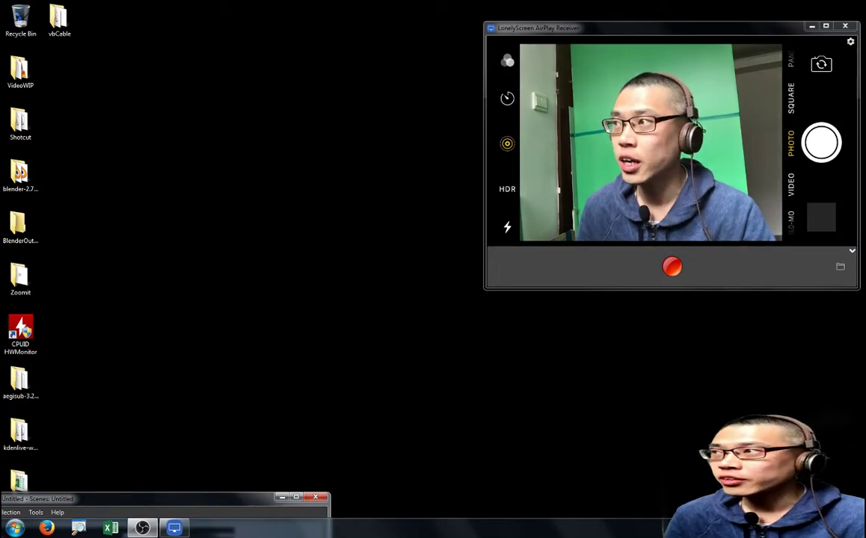
Step: Open the Shotcut folder on the desktop and launch the shotcut application from it
left_click(79, 527)
key("Return")
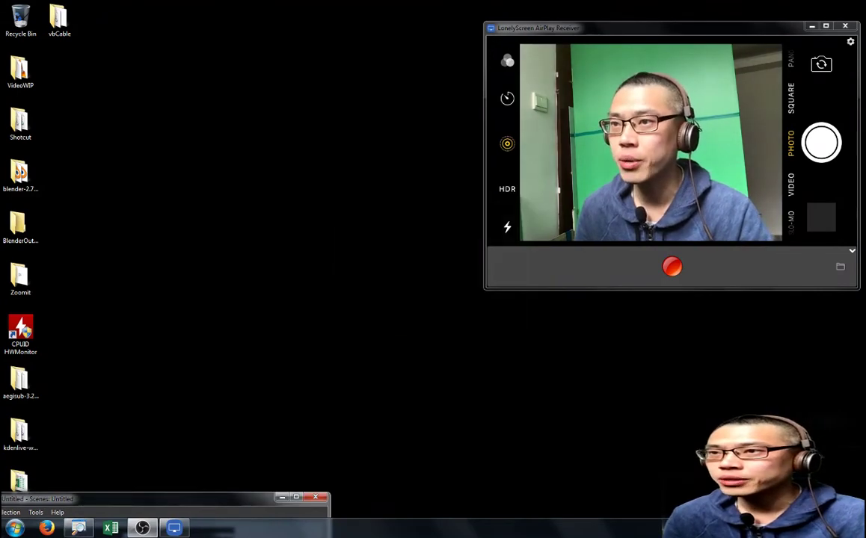
left_click(29, 132)
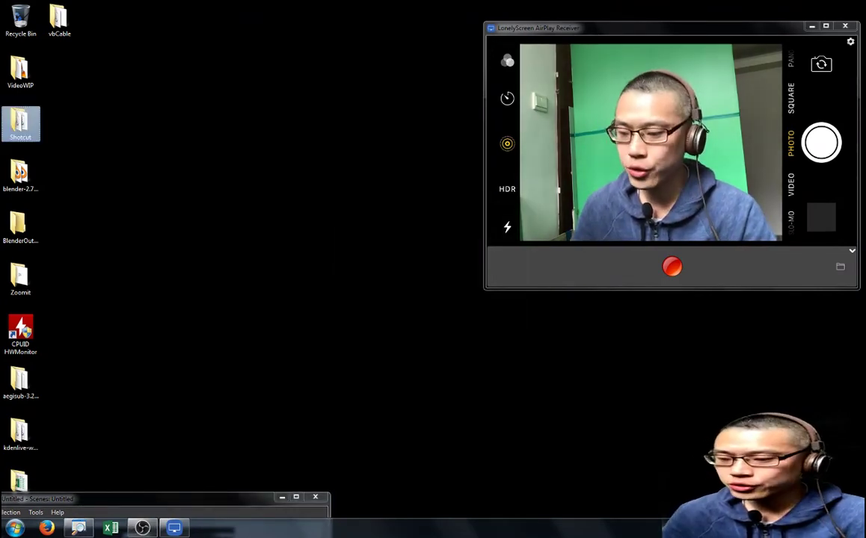
key("ctrl+1")
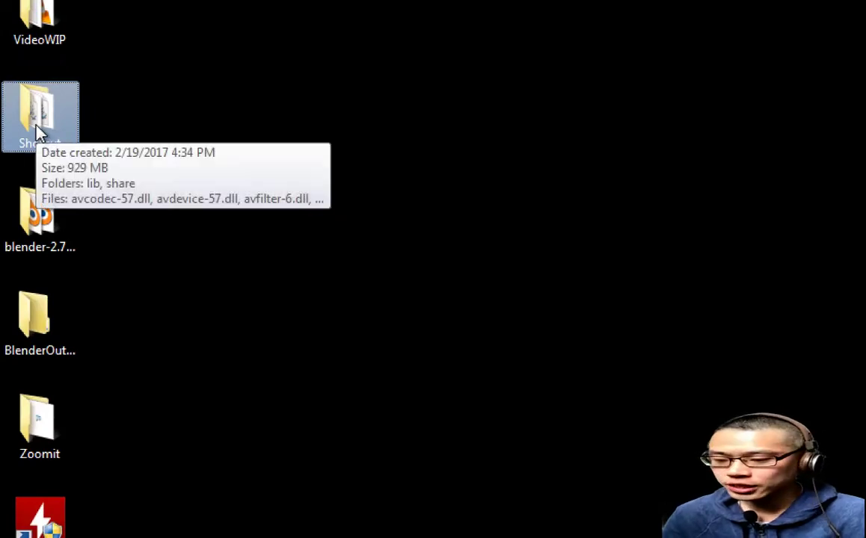
key("ctrl+4")
double_click(27, 124)
scroll(124, 299, "down", 10)
scroll(124, 299, "down", 12)
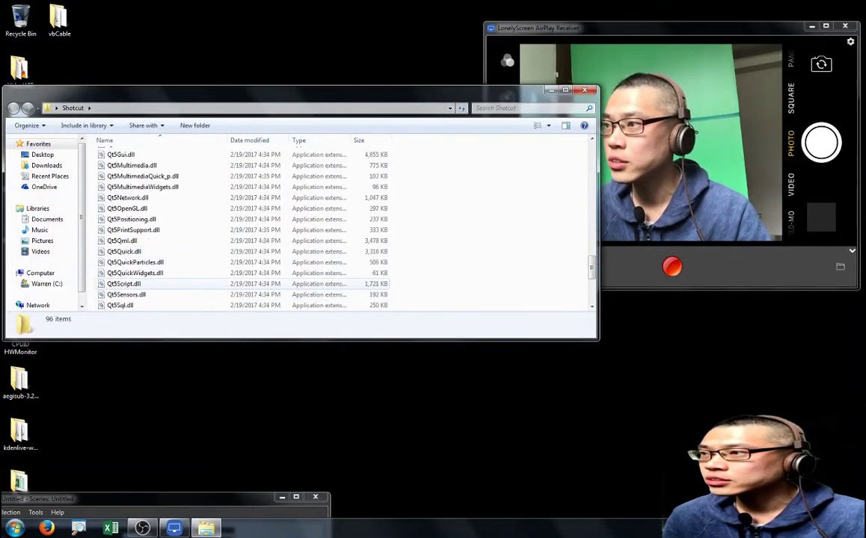
left_click(108, 273)
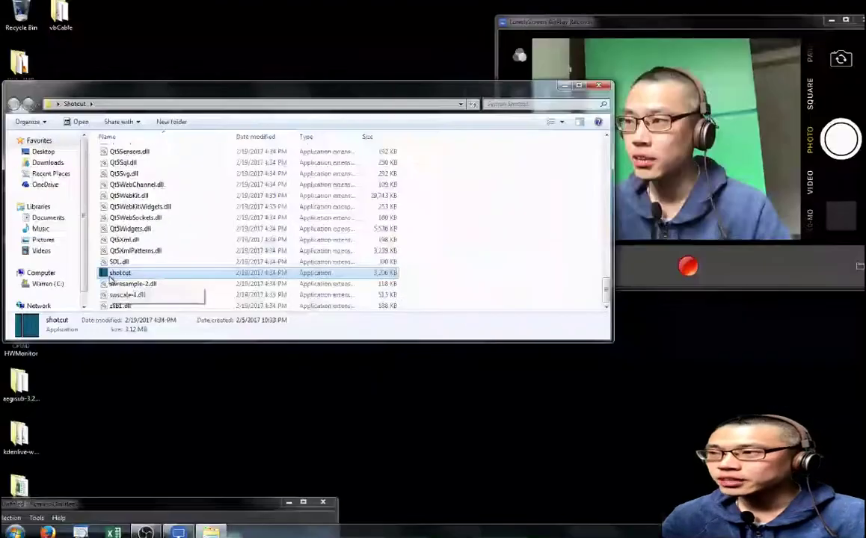
double_click(110, 277)
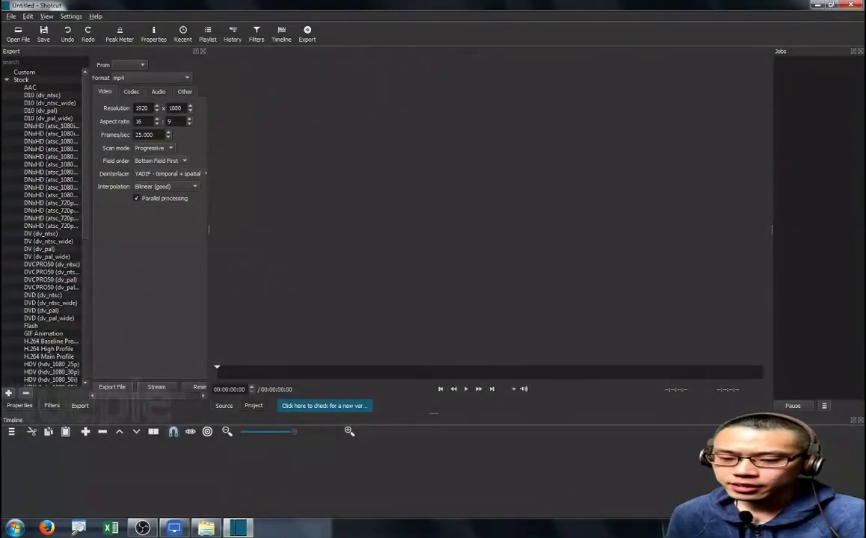
Step: Open the LearnWorld720p video from the BGAsset folder
key("ctrl+o")
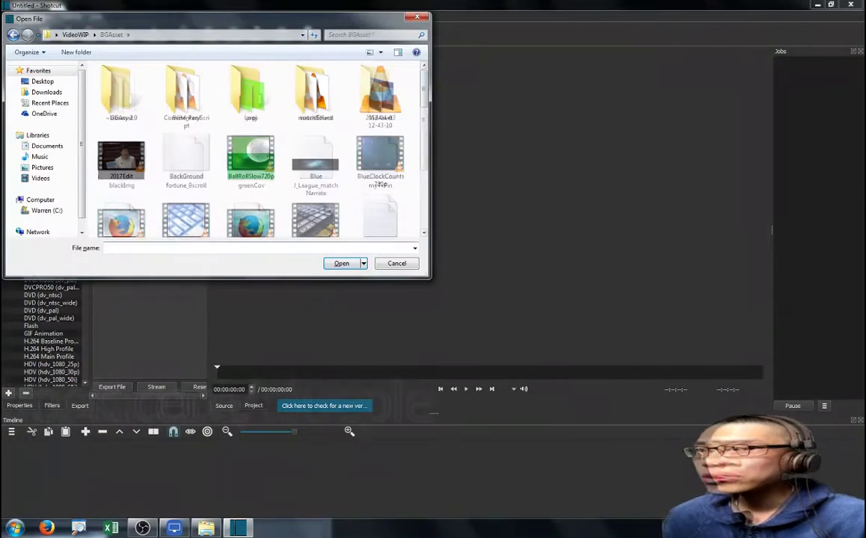
scroll(256, 150, "down", 5)
scroll(257, 149, "down", 1)
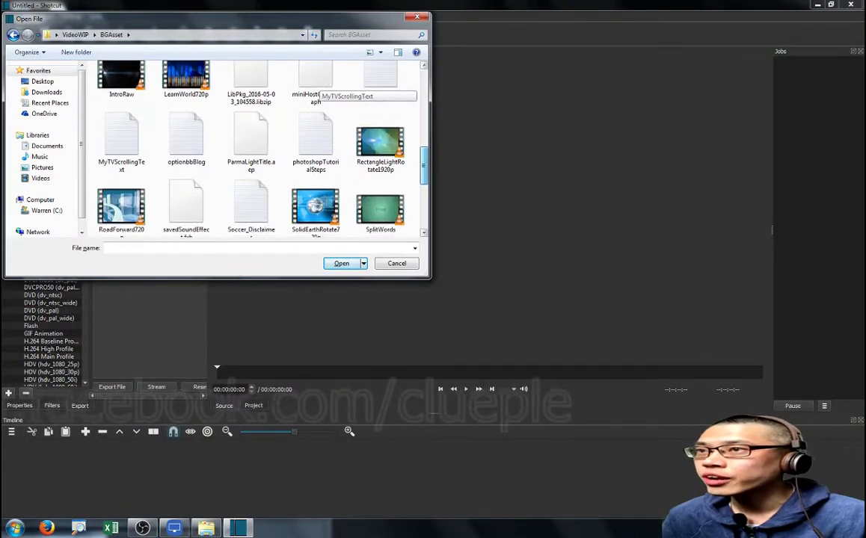
scroll(187, 202, "up", 2)
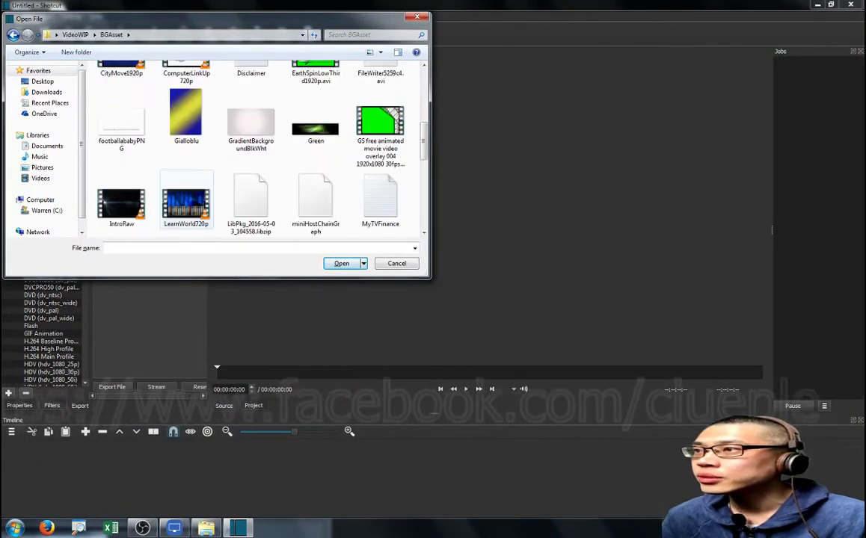
left_click(185, 201)
key("Return")
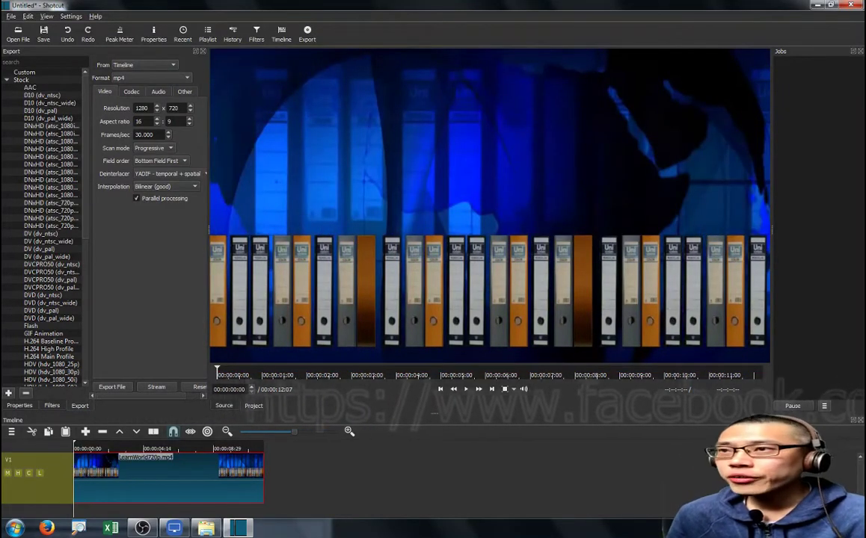
key("ctrl+n")
key("Escape")
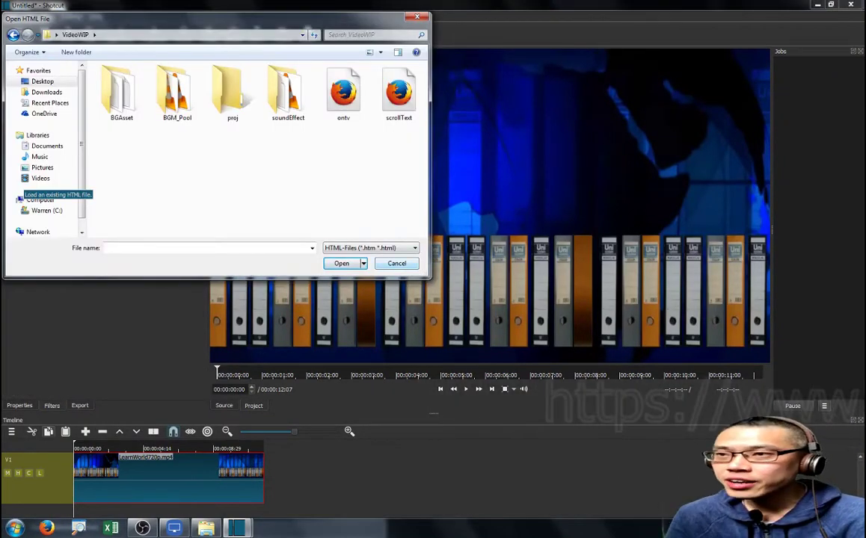
left_click(396, 264)
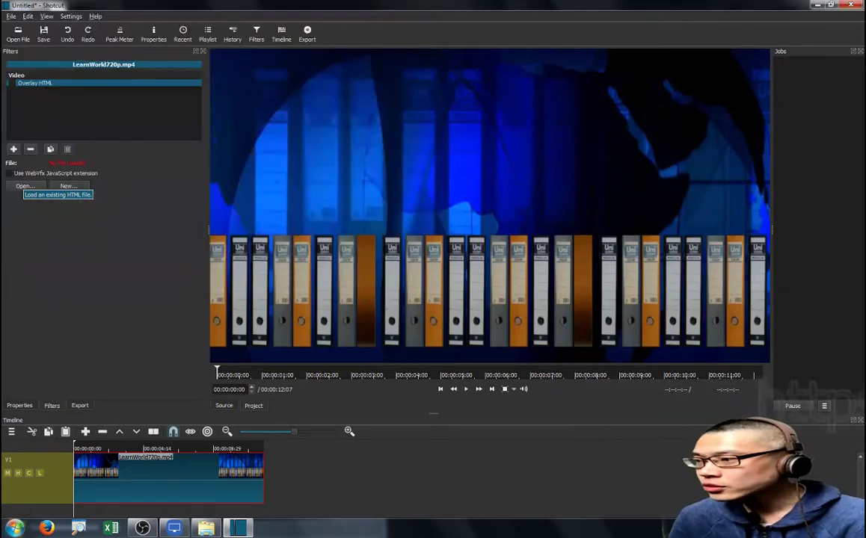
Step: Switch to Notepad and write the line <marquee>this is the scrolling text</marquee>
left_click(14, 528)
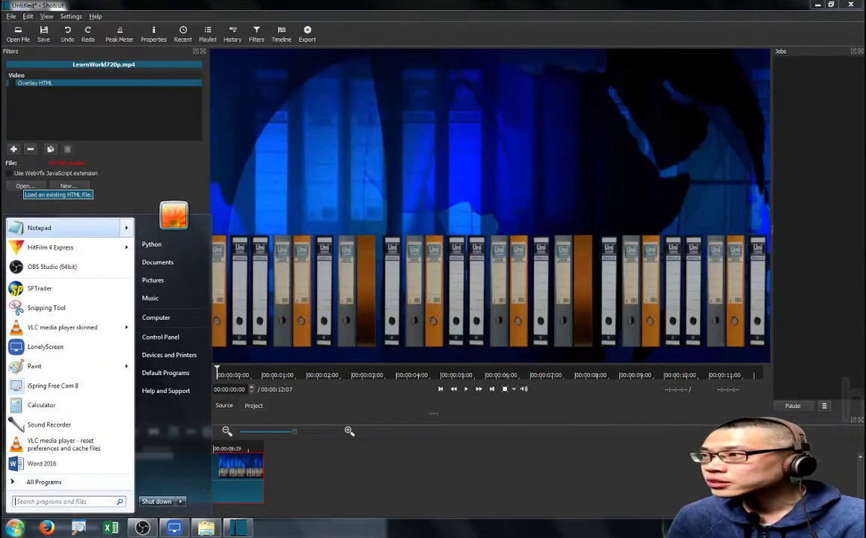
mouse_move(67, 227)
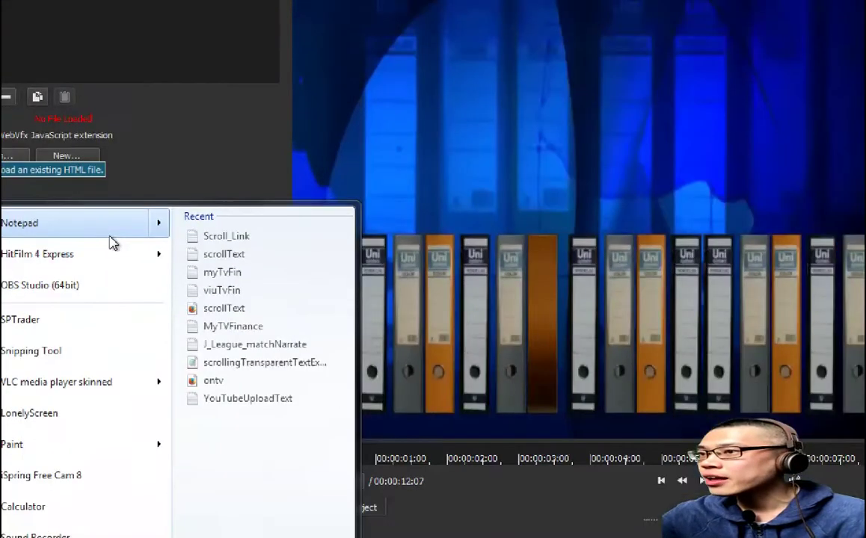
left_click(95, 234)
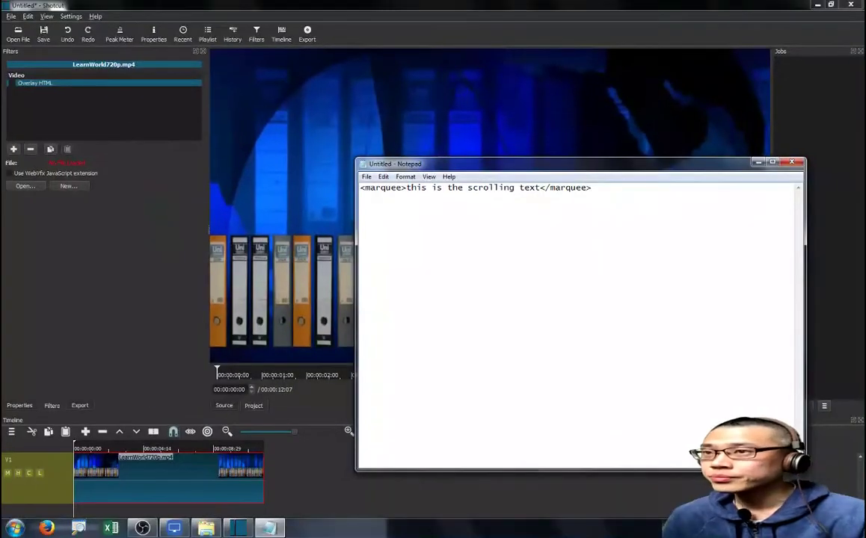
left_click(142, 528)
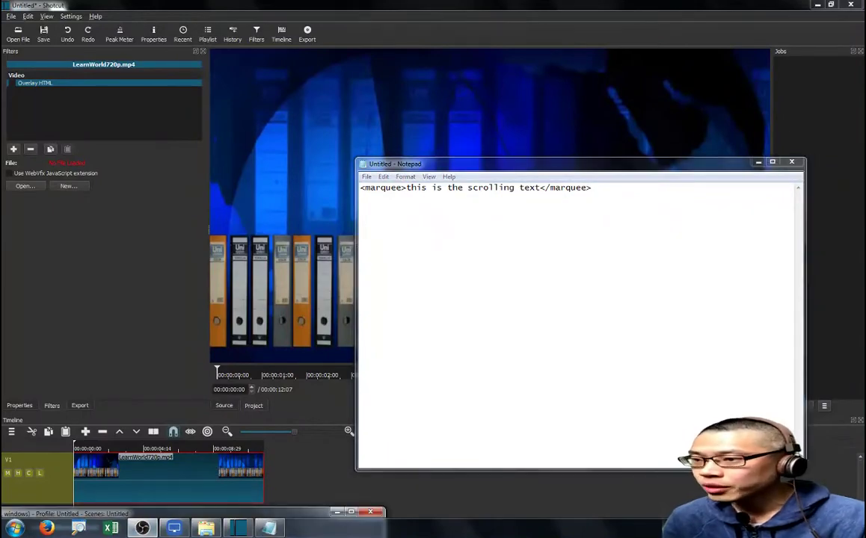
left_click_drag(187, 513, 181, 457)
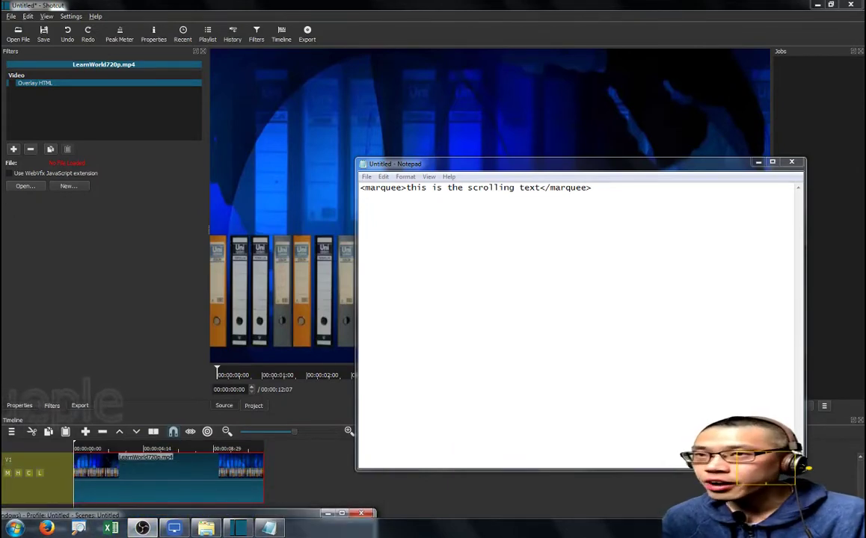
left_click_drag(438, 166, 398, 170)
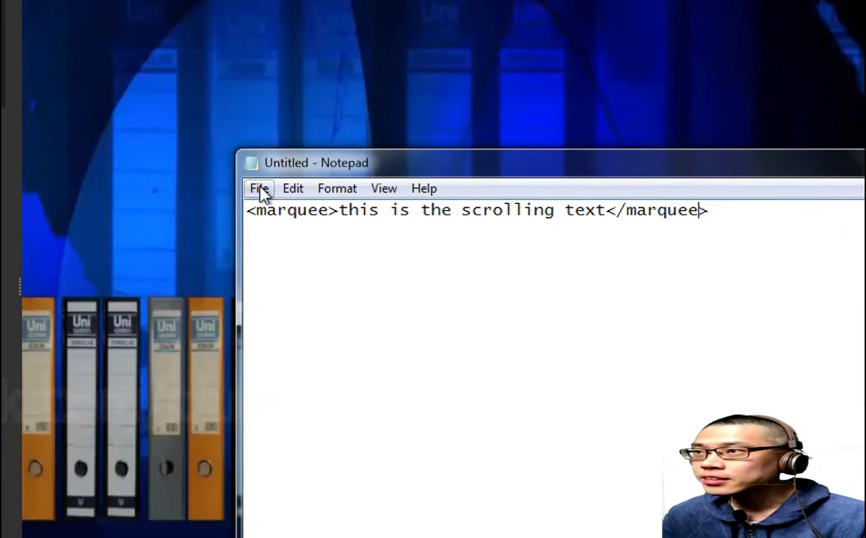
Step: Start saving the marquee text as a new file in UTF-8 encoding, with exampleScroll as its base name
left_click(259, 189)
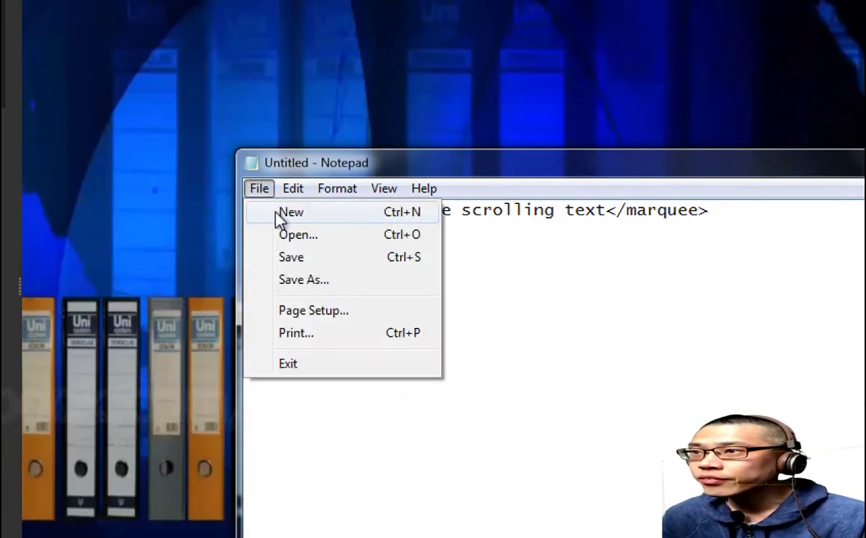
left_click(317, 282)
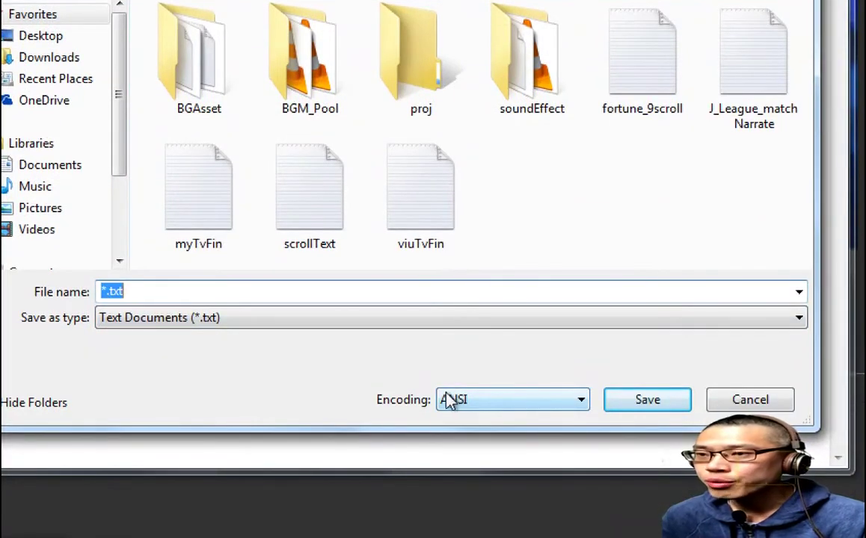
left_click(462, 404)
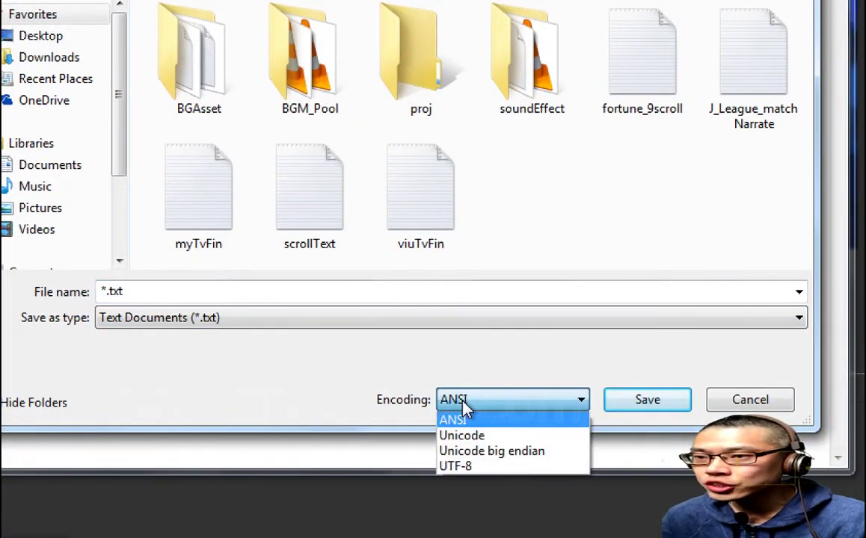
left_click(473, 467)
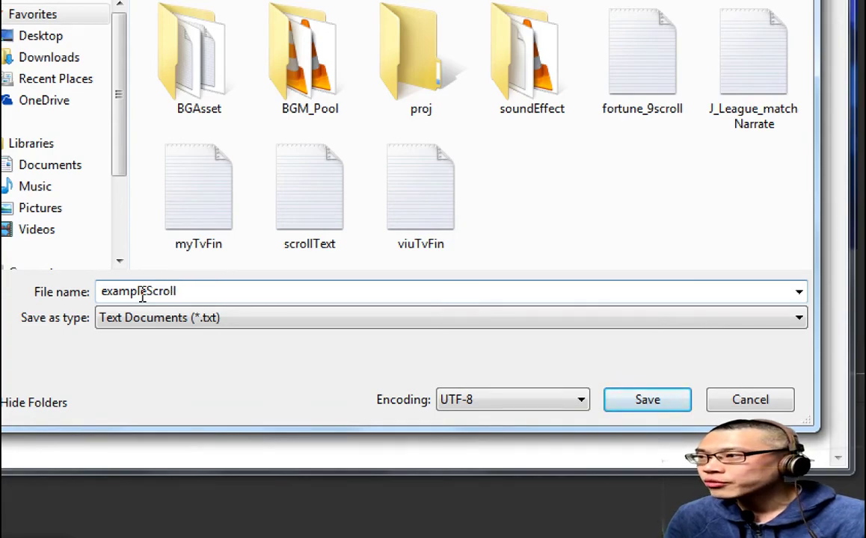
Step: Set the file type to All Files, save the text as exampleScroll.html, and close Notepad
left_click(144, 320)
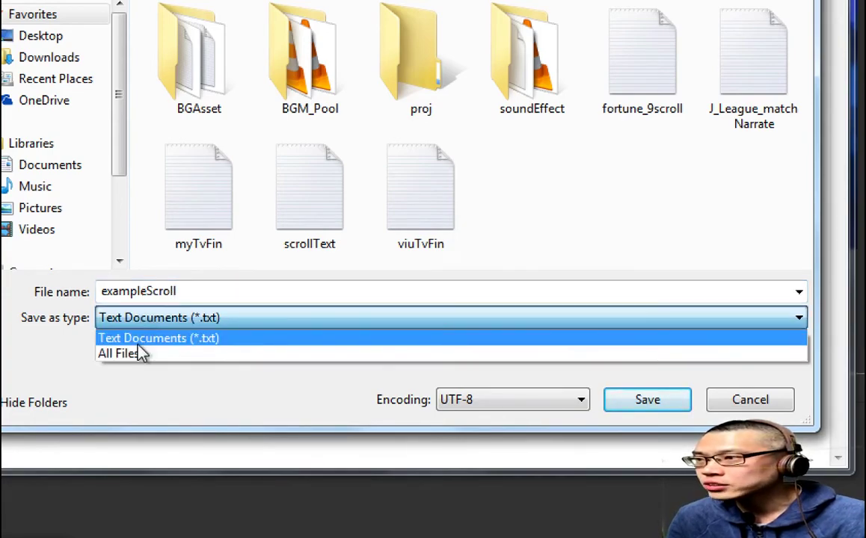
left_click(141, 353)
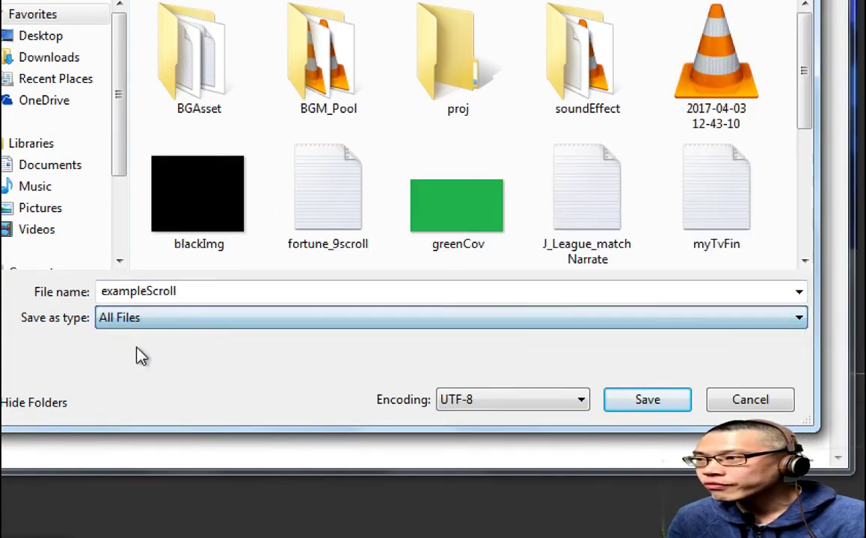
double_click(209, 291)
left_click(209, 291)
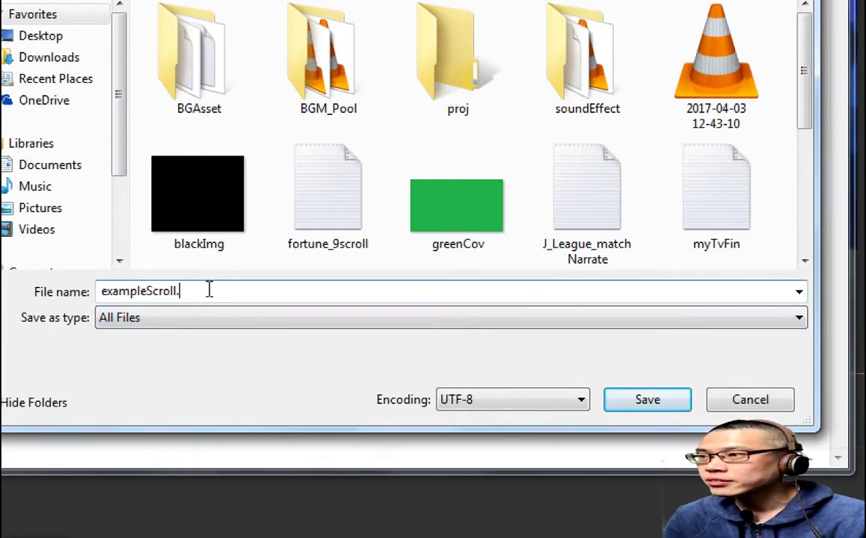
type(".html")
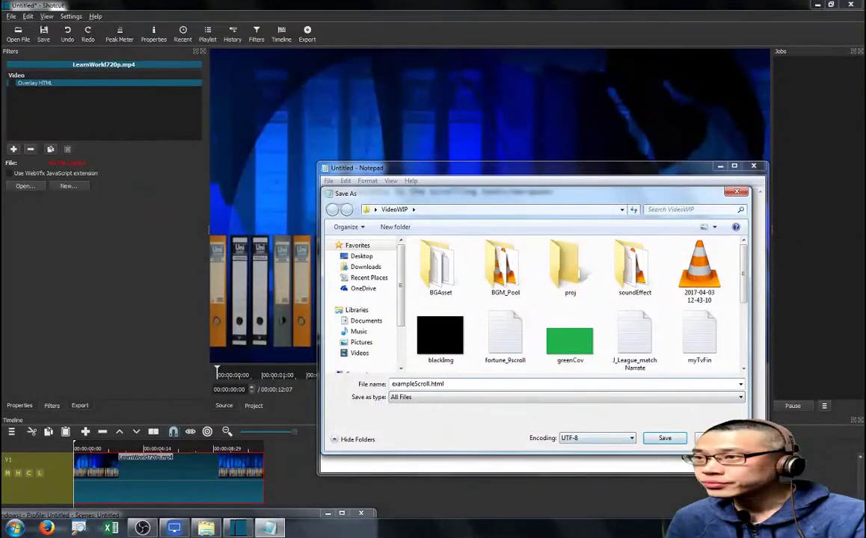
key("Return")
key("alt+F4")
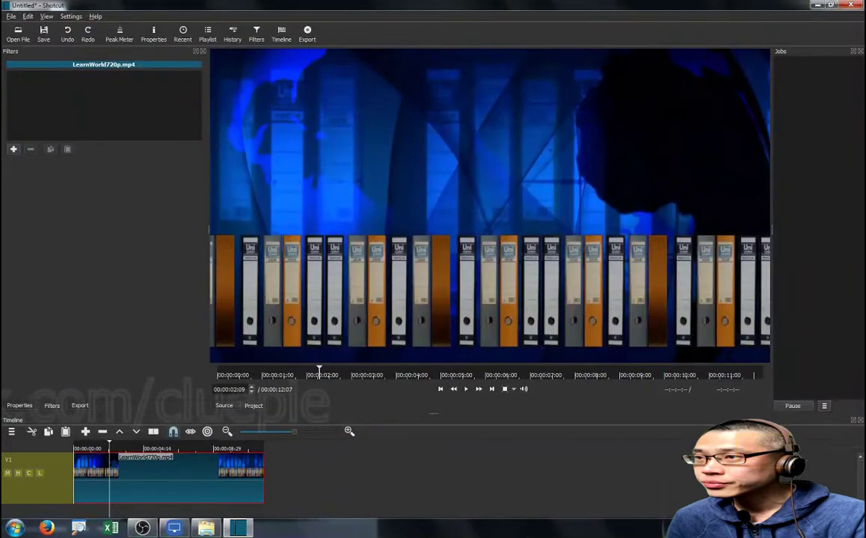
Step: Add an Overlay HTML filter to the LearnWorld720p clip and load exampleScroll.html from the Desktop's VideoWIP folder
left_click(13, 149)
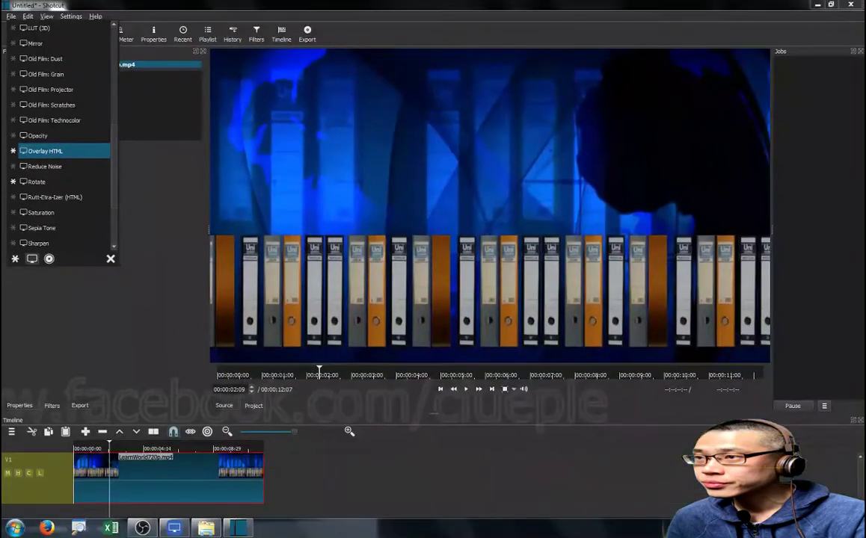
left_click(45, 151)
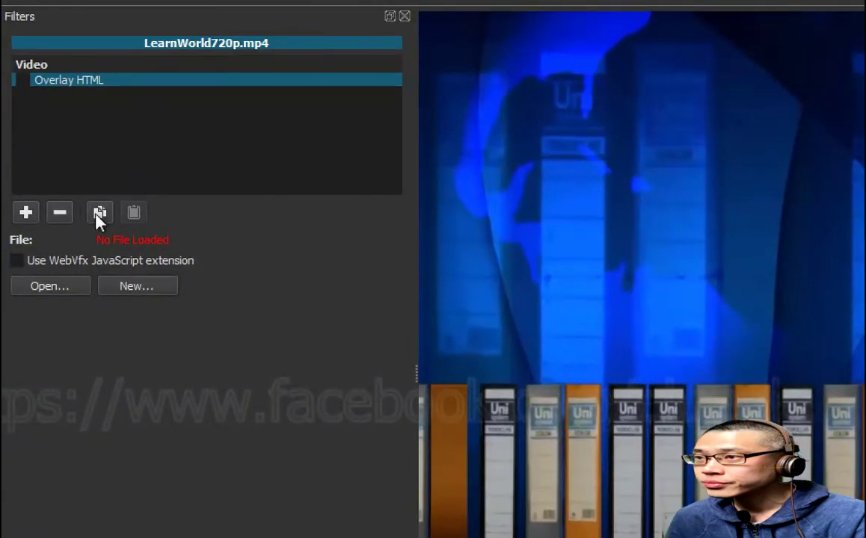
left_click(67, 293)
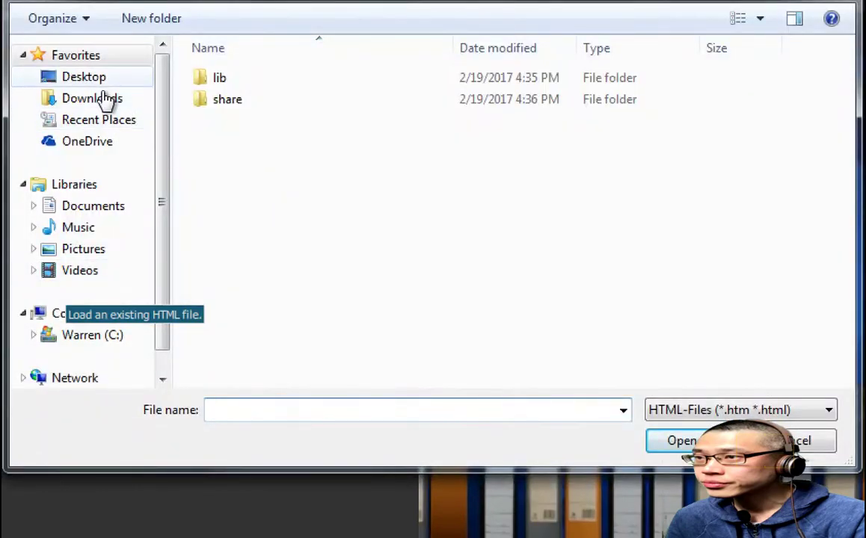
left_click(84, 77)
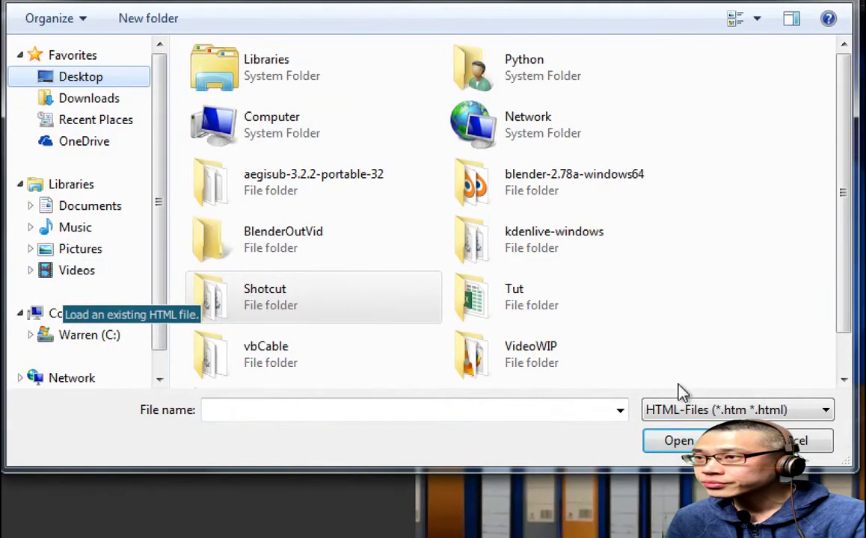
double_click(605, 376)
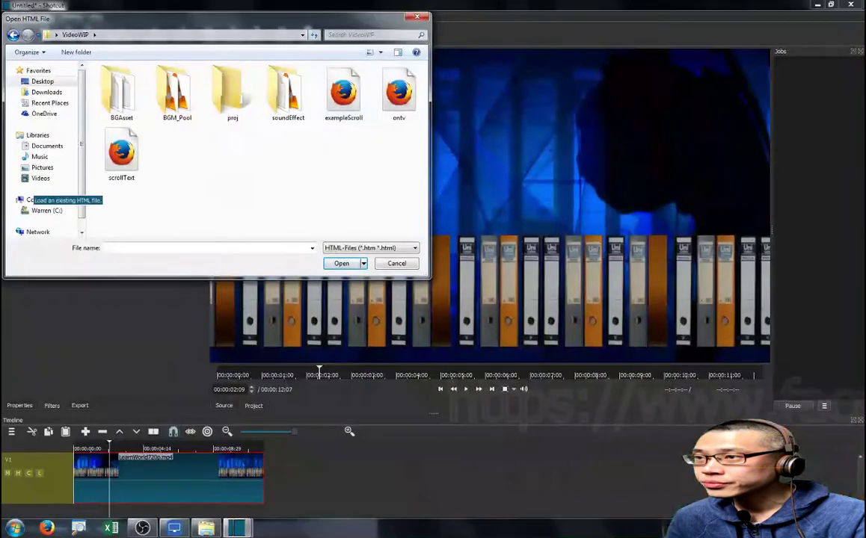
key("alt+Tab")
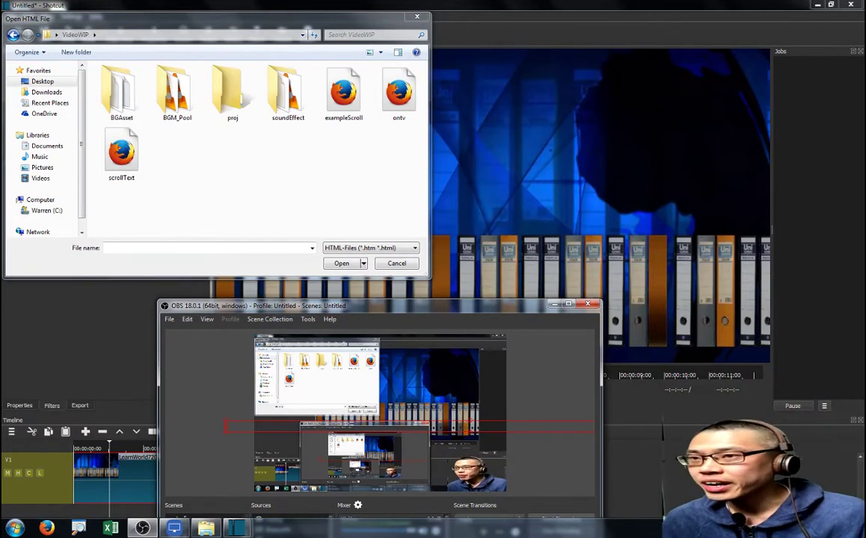
left_click_drag(379, 306, 186, 518)
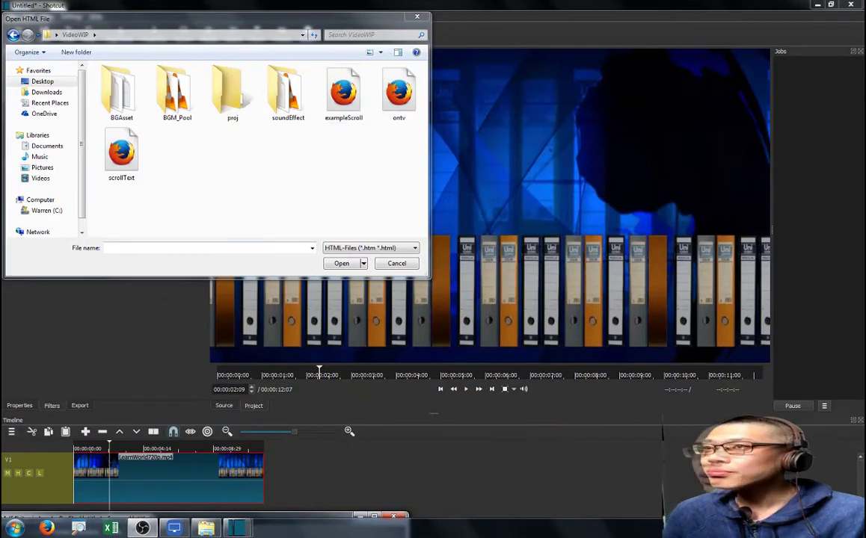
double_click(343, 93)
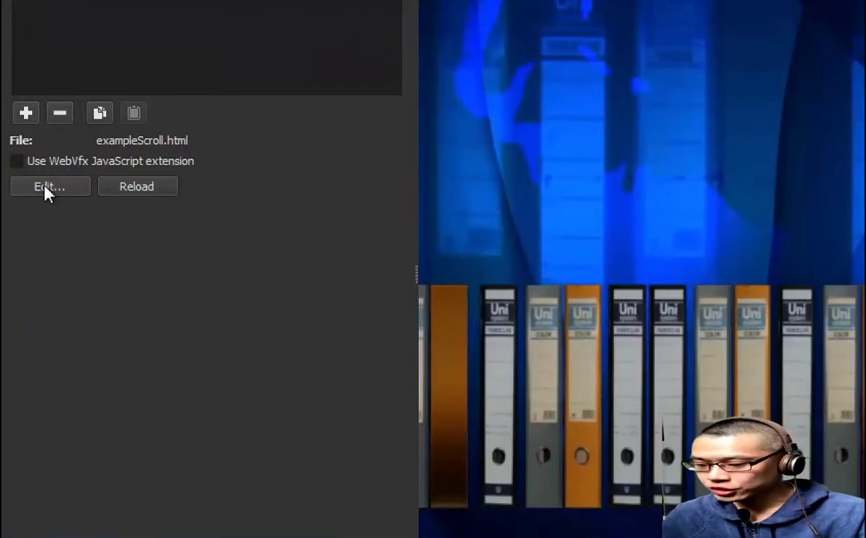
Step: Open exampleScroll.html from the Overlay HTML filter for editing and preview its scrolling text
left_click(46, 187)
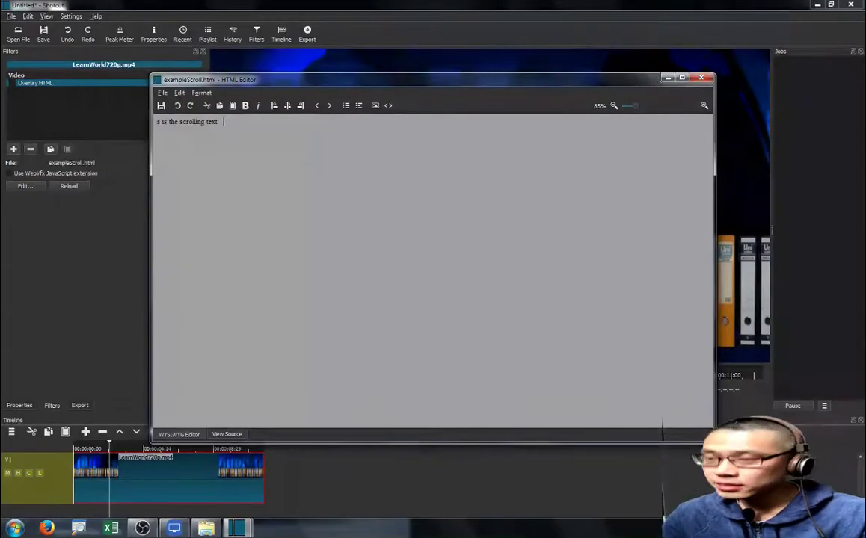
key("Delete")
key("Delete")
key("Delete")
key("Delete")
key("Delete")
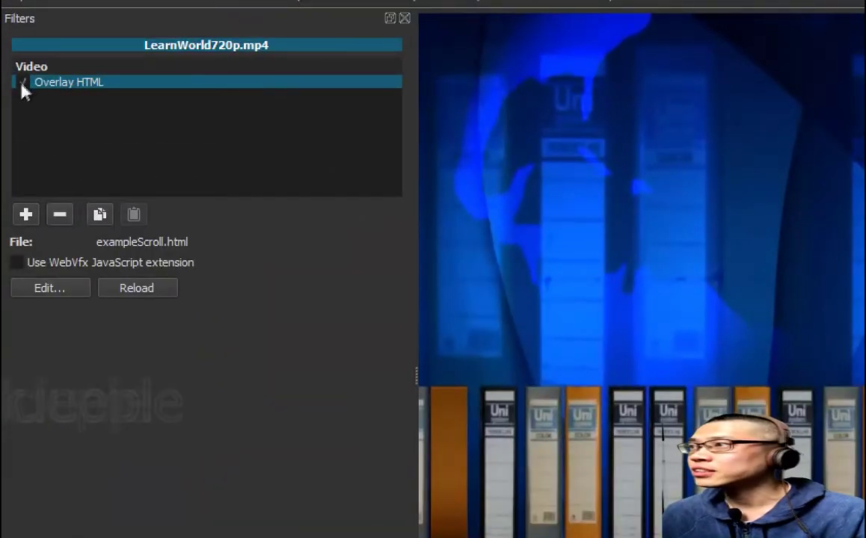
Step: Enable the Overlay HTML filter on the LearnWorld720p clip and play the clip from the start
left_click(20, 83)
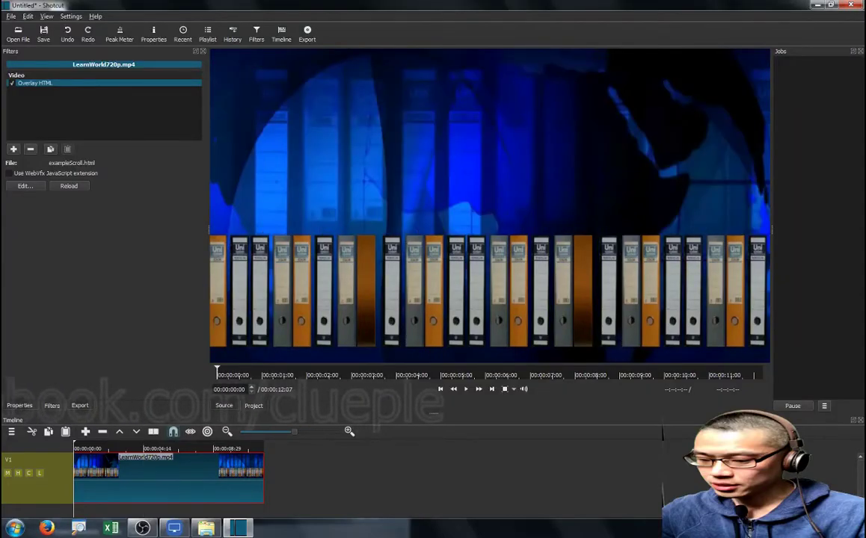
key("space")
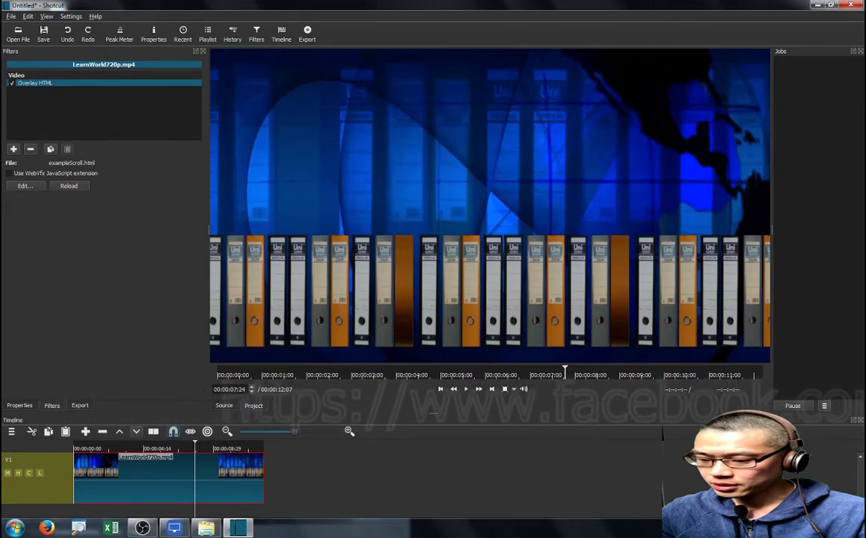
Step: Open the HTML source of exampleScroll.html and place the text cursor directly after the opening marquee tag
left_click(25, 185)
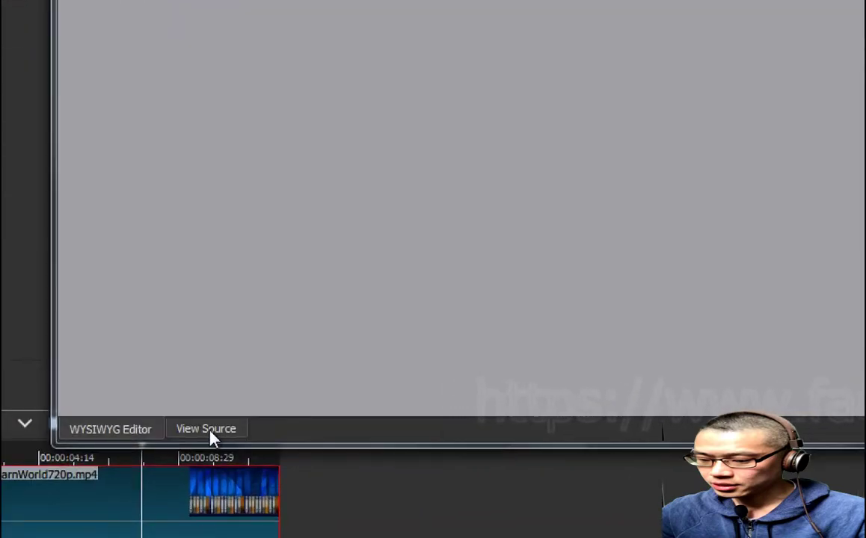
left_click(211, 433)
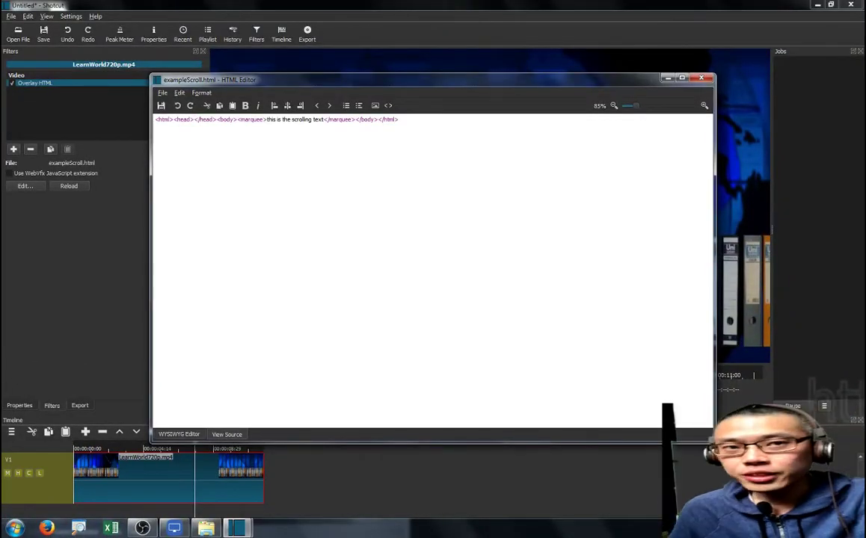
left_click(142, 528)
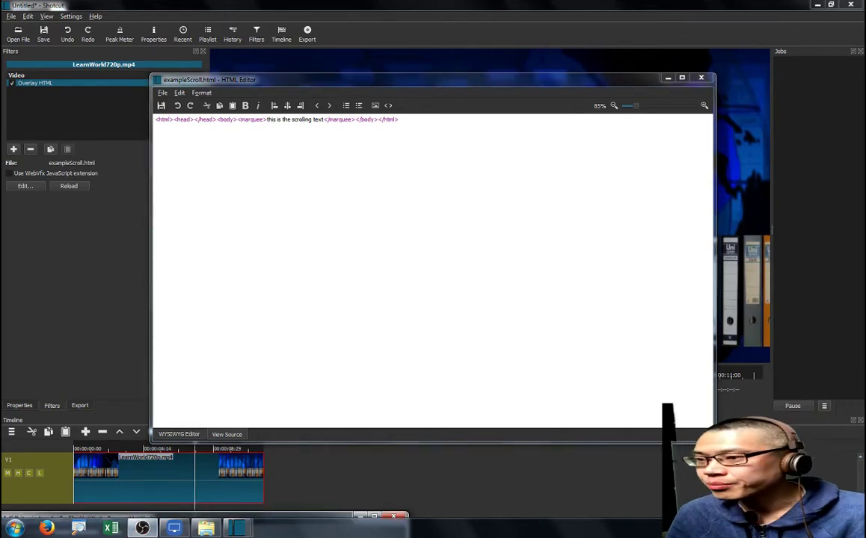
left_click_drag(225, 517, 224, 486)
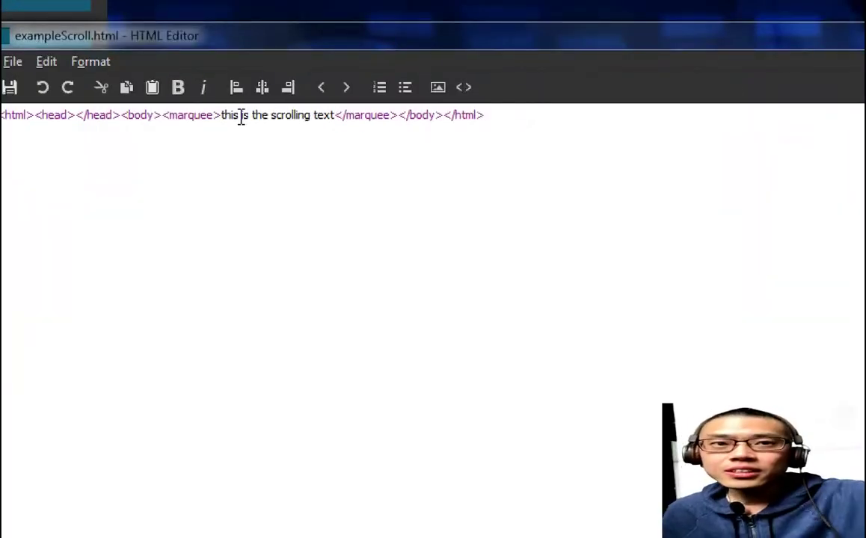
left_click(222, 116)
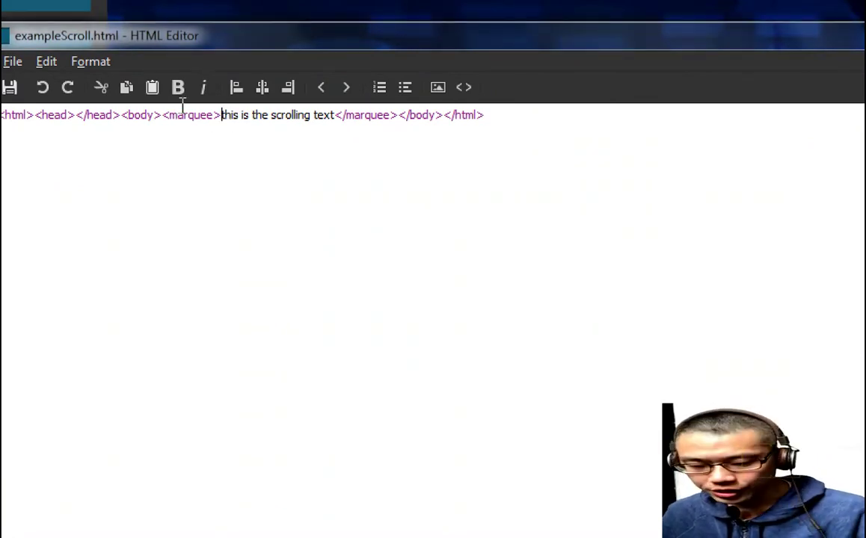
type("<>")
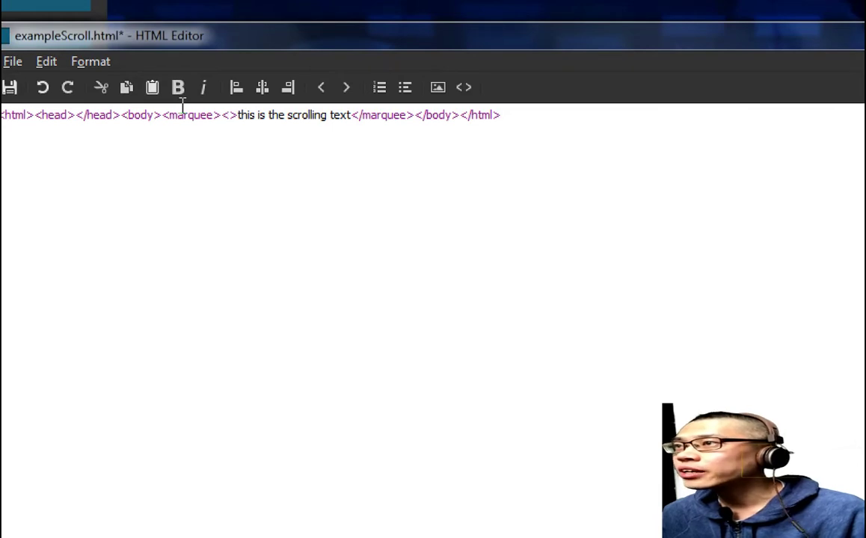
key("BackSpace")
key("BackSpace")
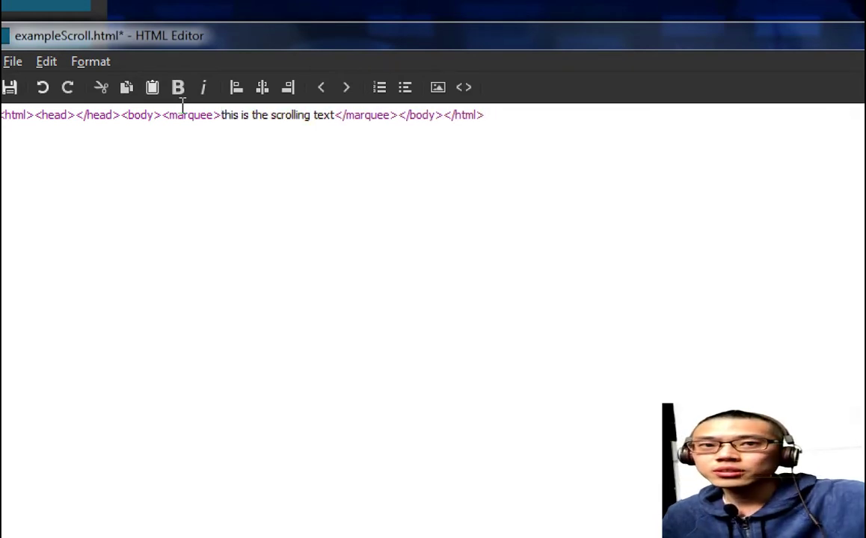
Step: Put the scrolling text on its own line inside the marquee and enclose it in <font> and </font> tags
key("Return")
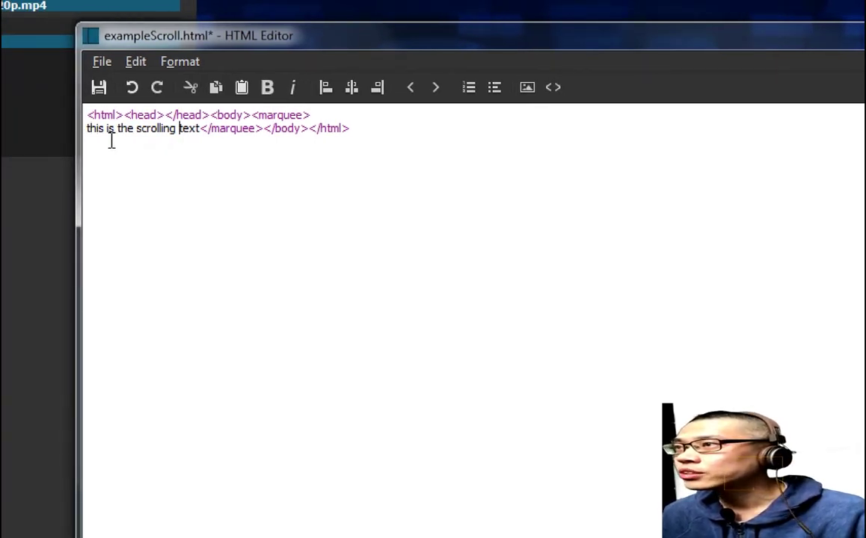
key("Return")
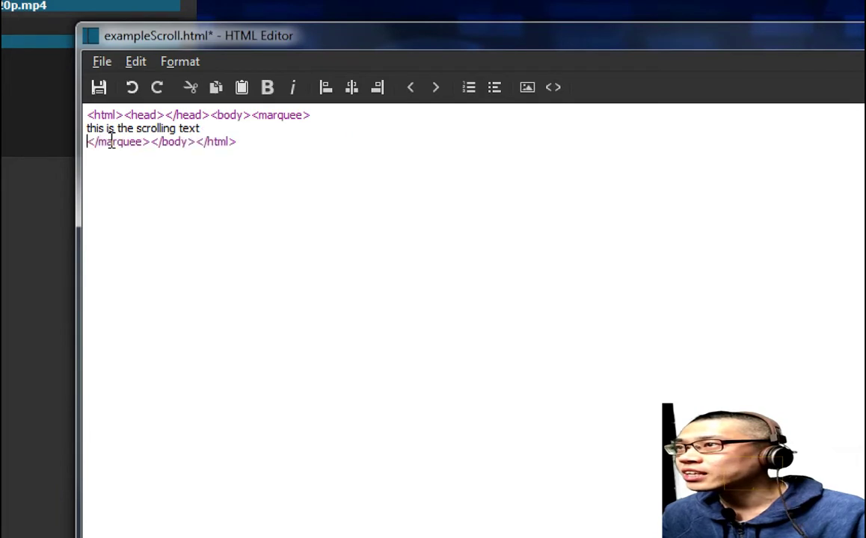
key("Return")
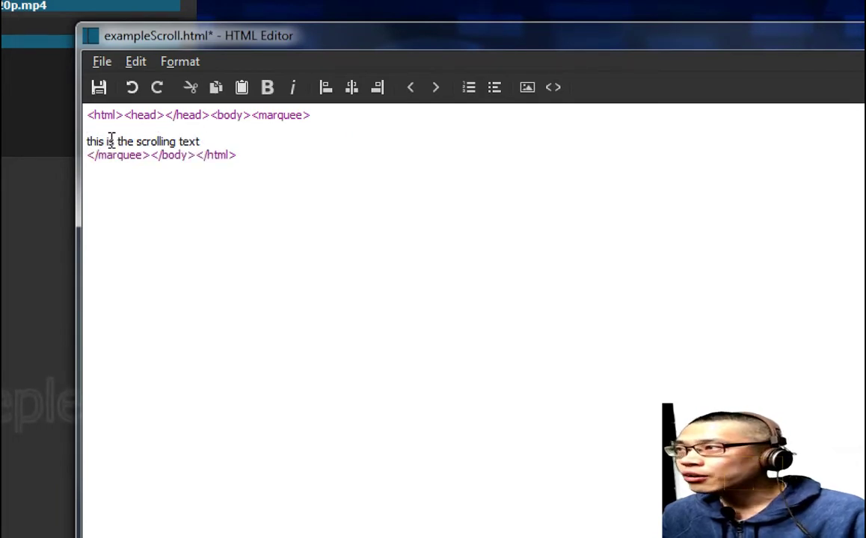
type("<>")
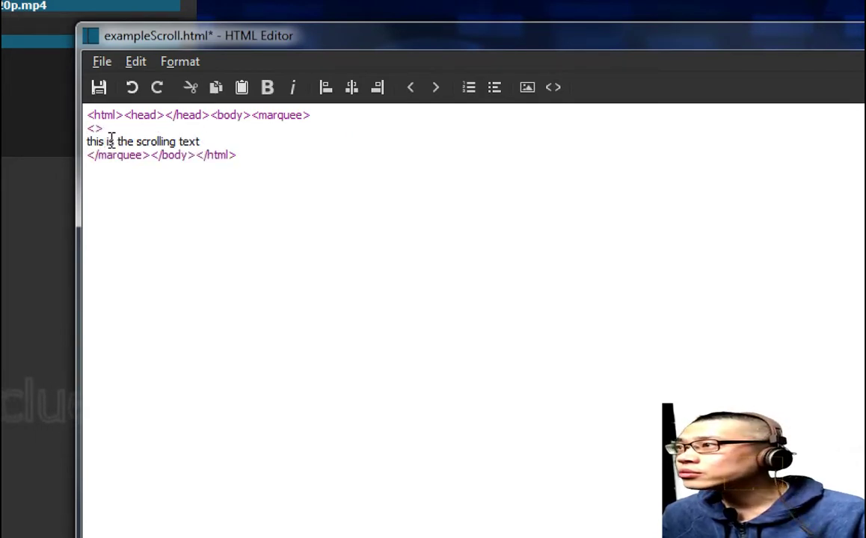
key("Return")
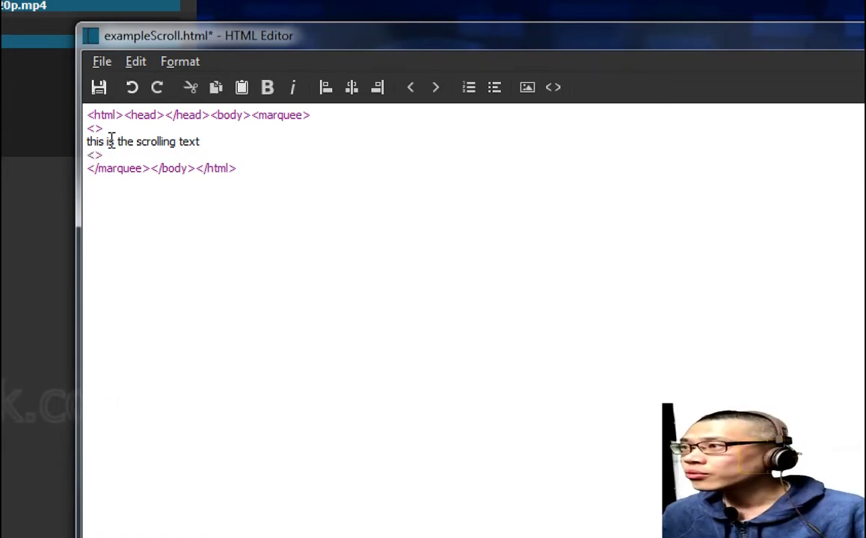
type("</font")
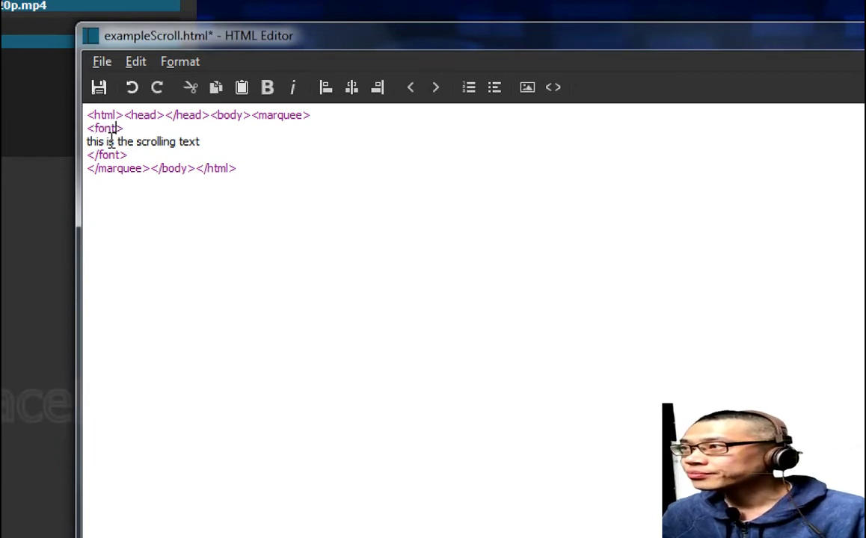
Step: Add color="yellow" to the opening font tag and save exampleScroll.html
type("co")
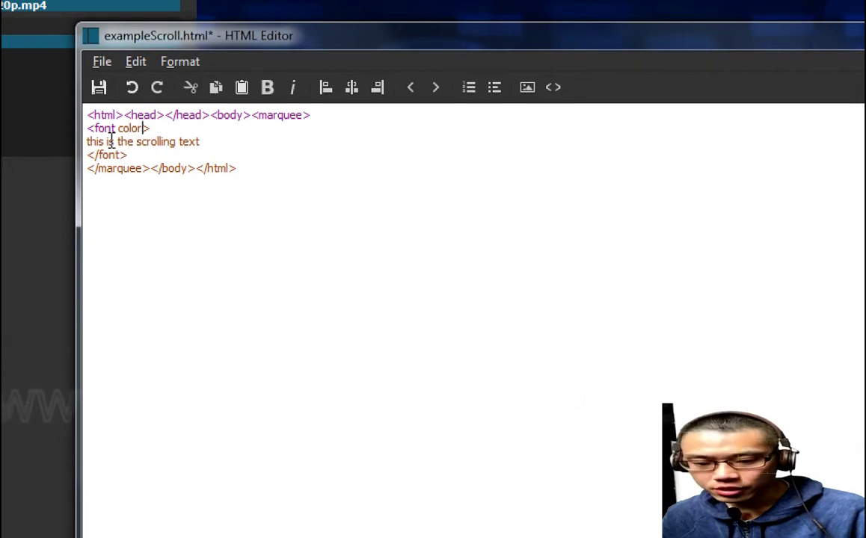
type("lor=\"\"")
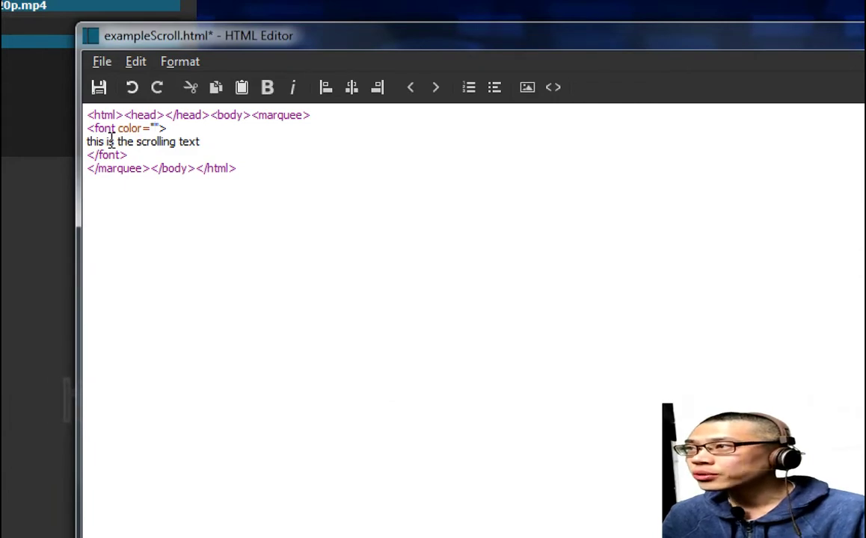
type("yellow")
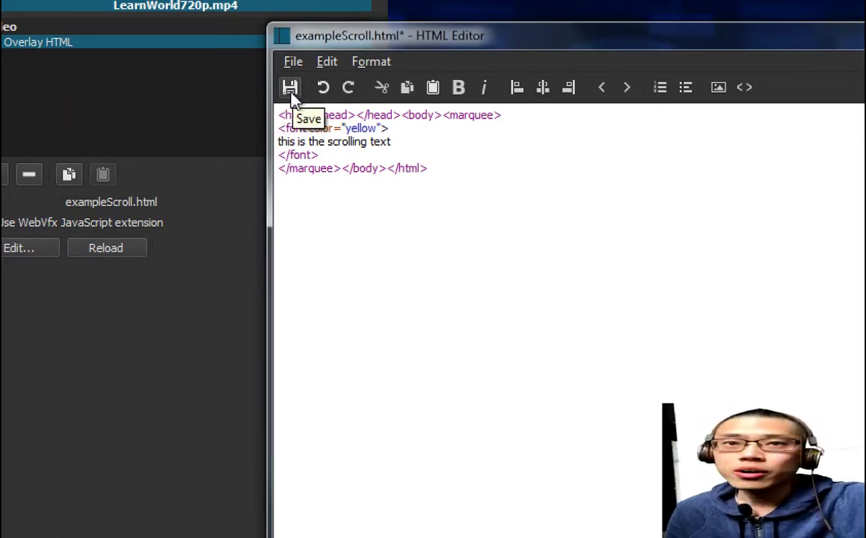
left_click(291, 88)
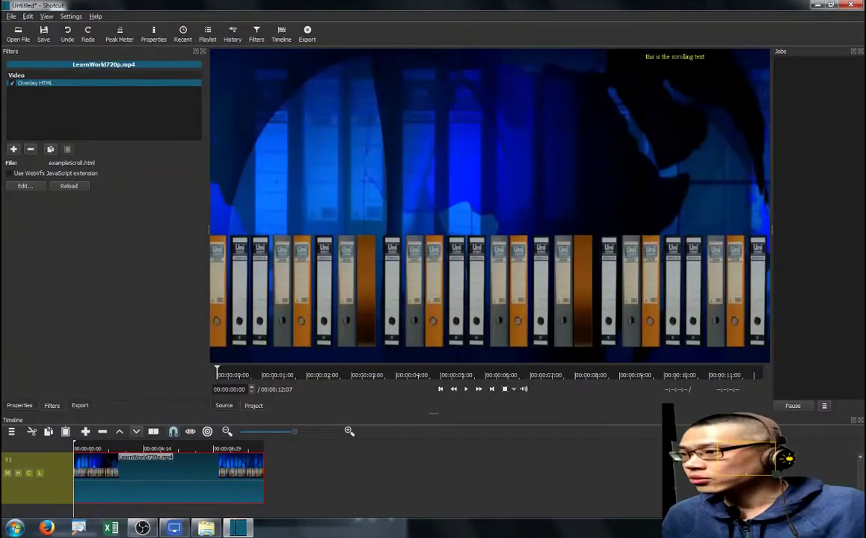
Step: Play the clip to check the yellow scrolling text, and return the playhead to the start
key("space")
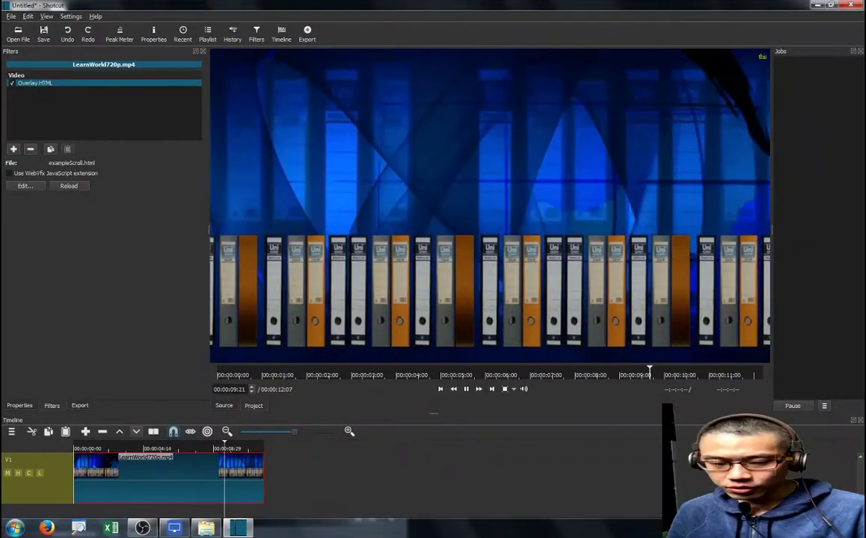
key("space")
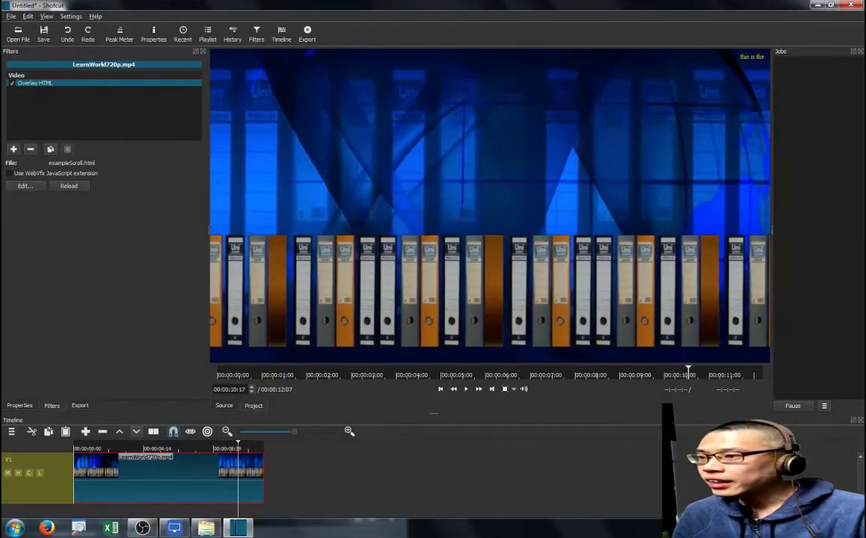
key("Home")
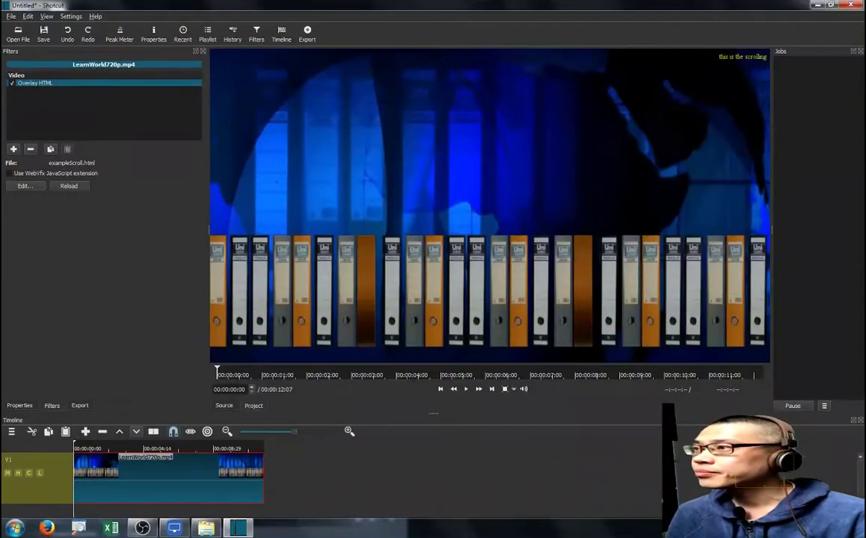
Step: Reopen the source of exampleScroll.html, add size="36" to the opening font tag, and save the file
left_click(66, 186)
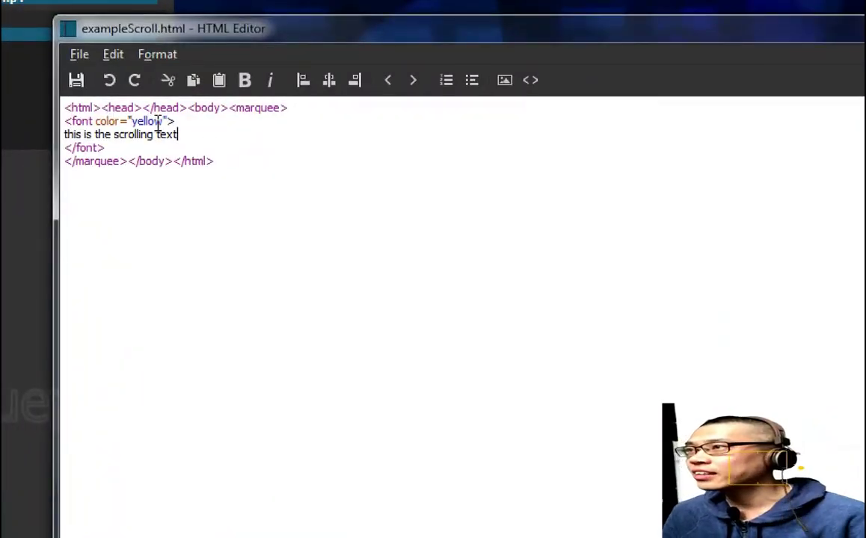
type("size=\"\"")
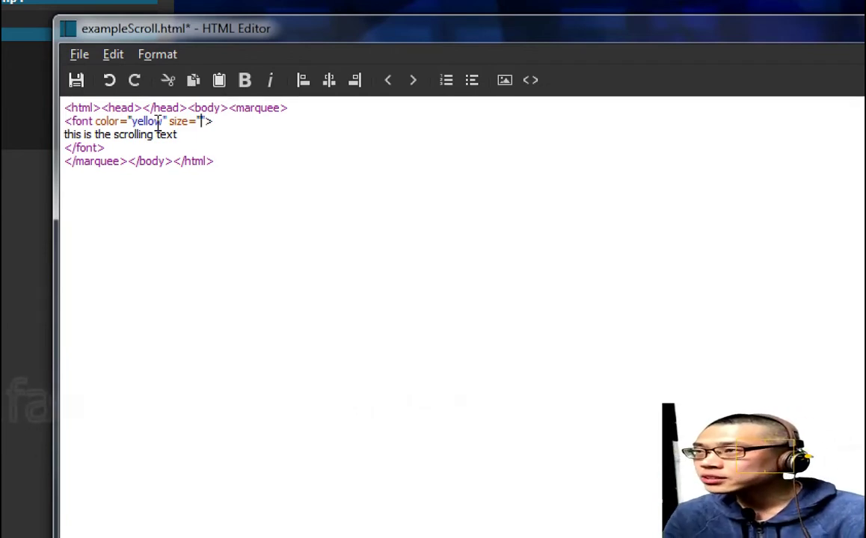
type("36")
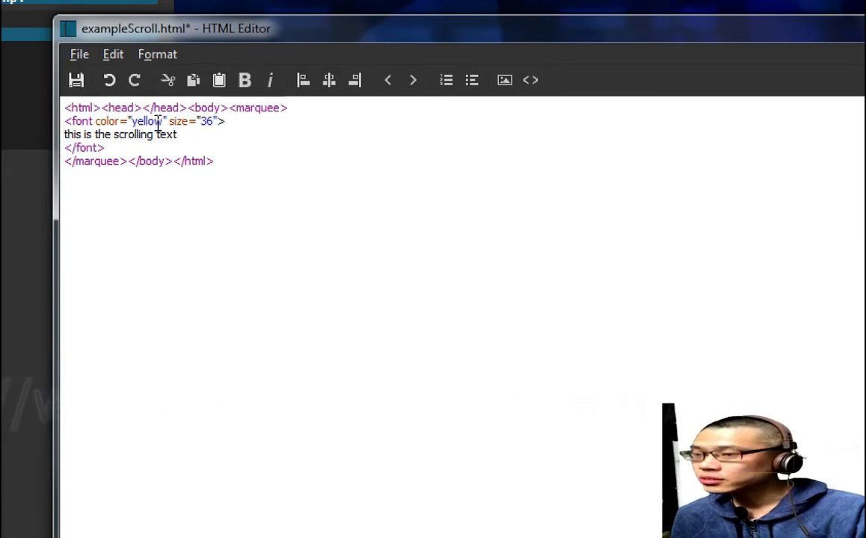
key("ctrl+s")
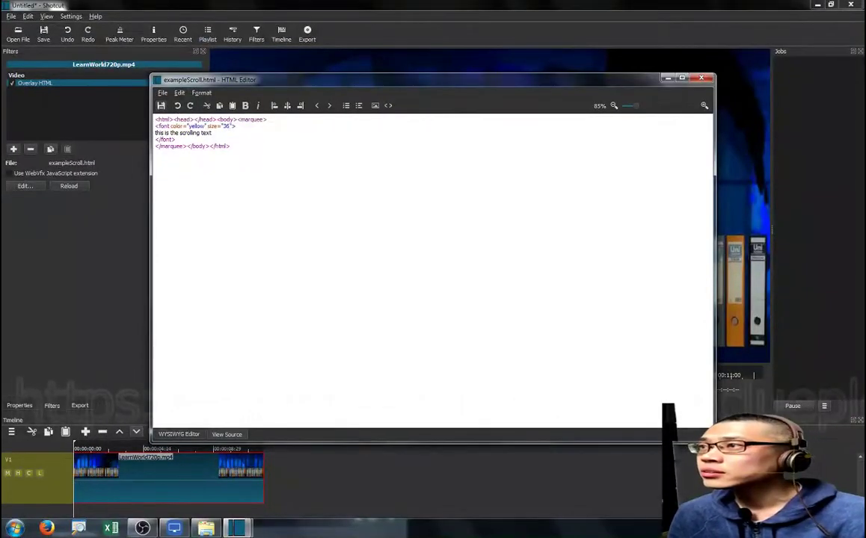
Step: Check the enlarged scrolling text in the editor preview and in clip playback, and return the playhead to the start
left_click(669, 78)
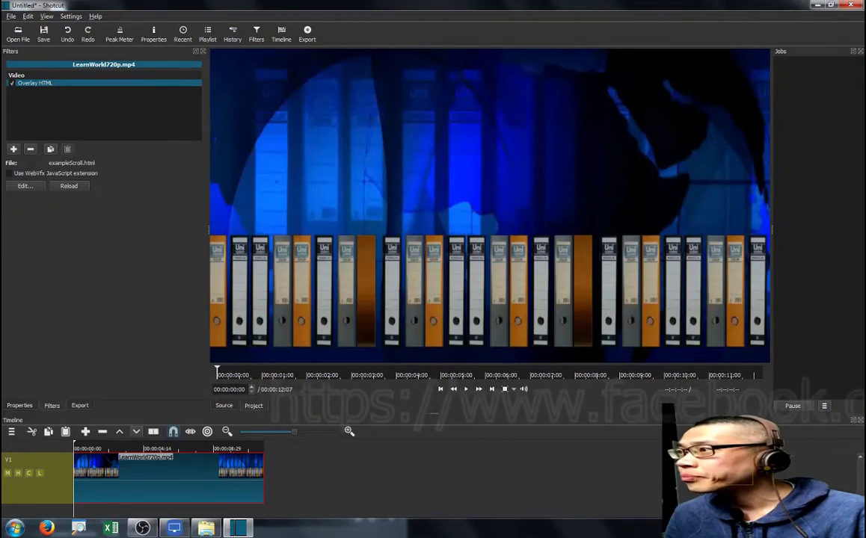
key("alt+Tab")
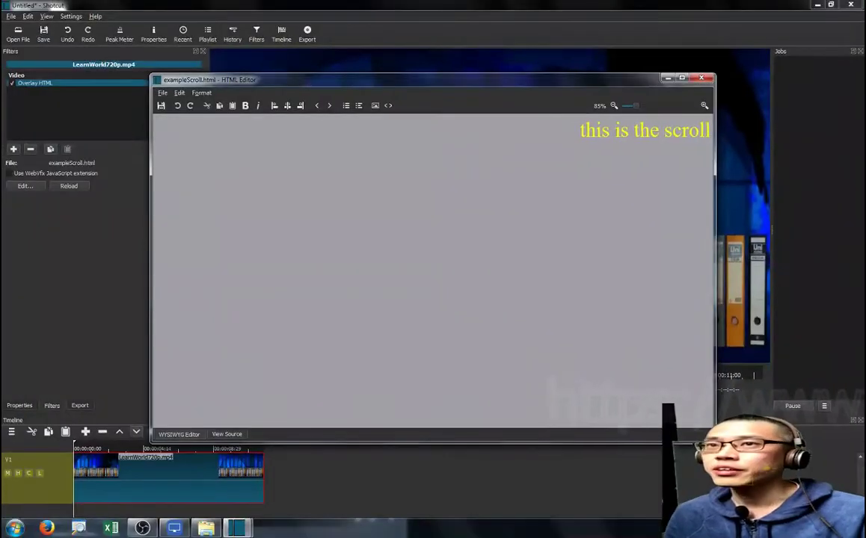
left_click(701, 77)
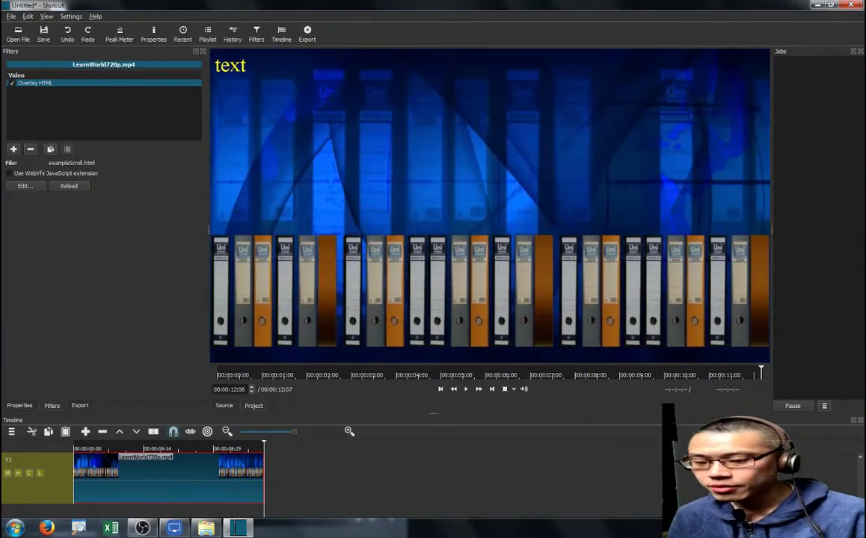
key("Home")
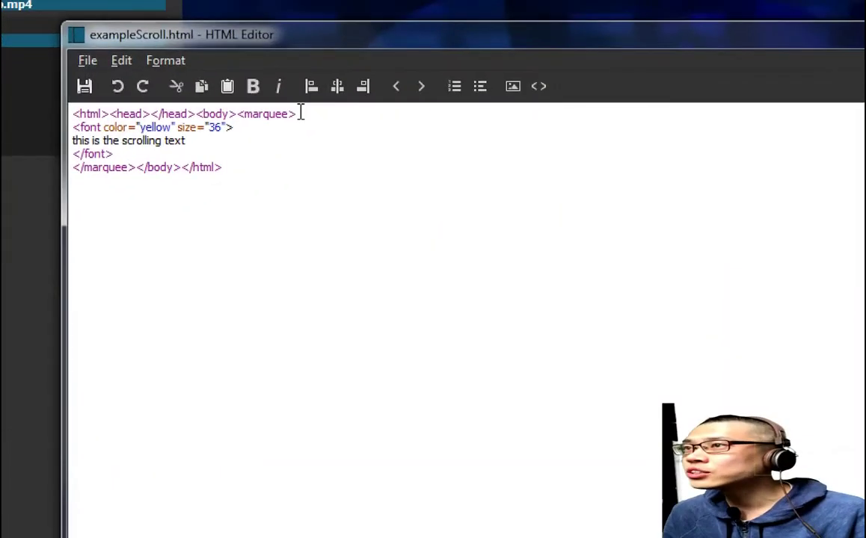
Step: Put the opening and closing marquee tags on their own lines and add vspace="400" to the opening marquee tag
left_click(249, 110)
key("Return")
key("Right")
key("Right")
key("Right")
key("Right")
key("Right")
key("Right")
key("Return")
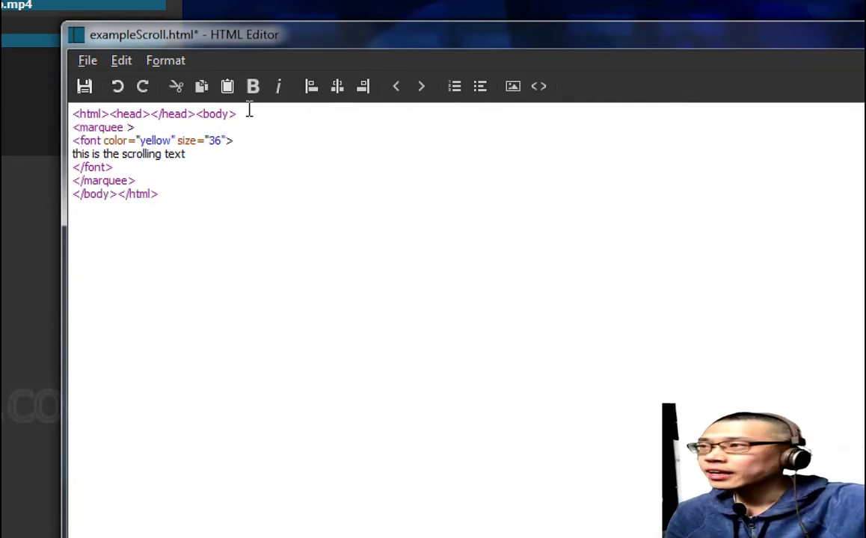
type("pac")
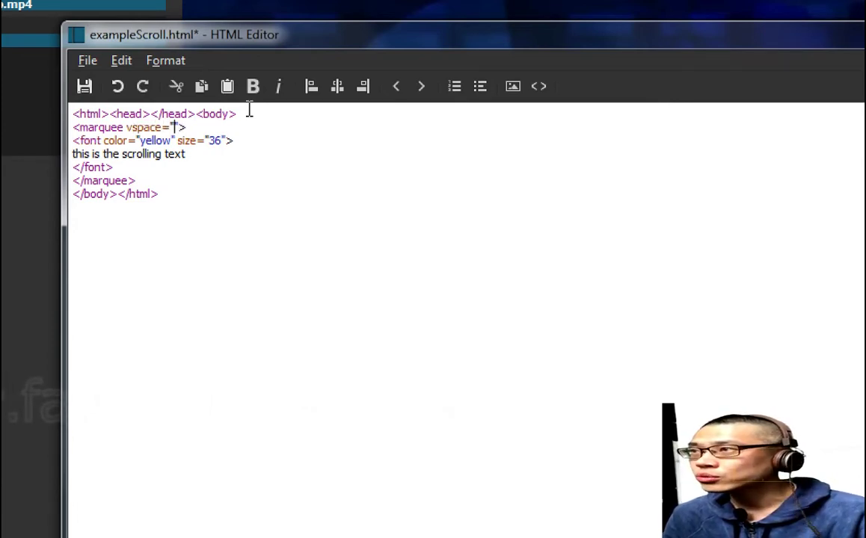
type("e=\"400")
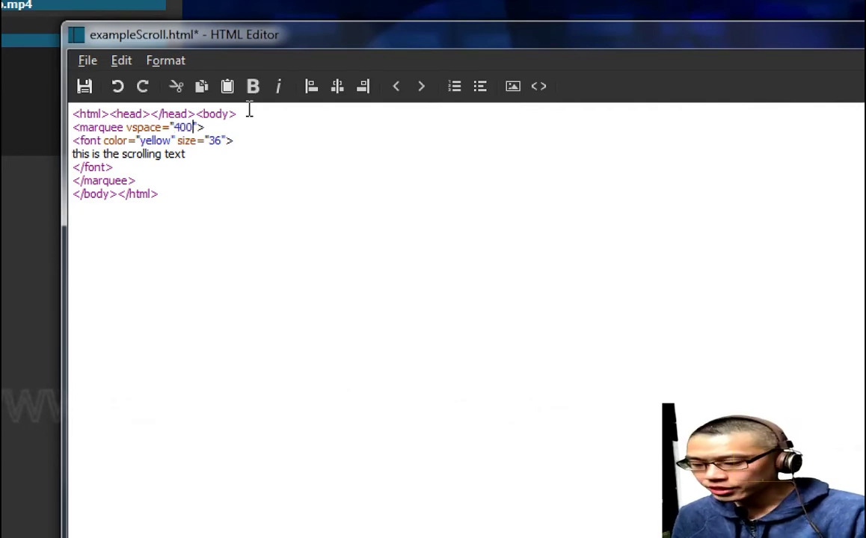
Step: Save exampleScroll.html, close the editor, and play the clip to check the scrolling text's vertical position
key("ctrl+s")
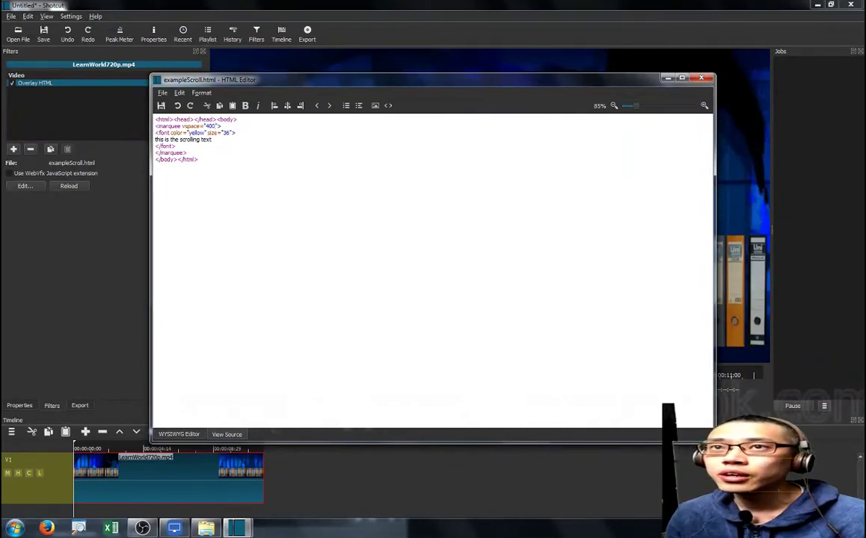
key("alt+F4")
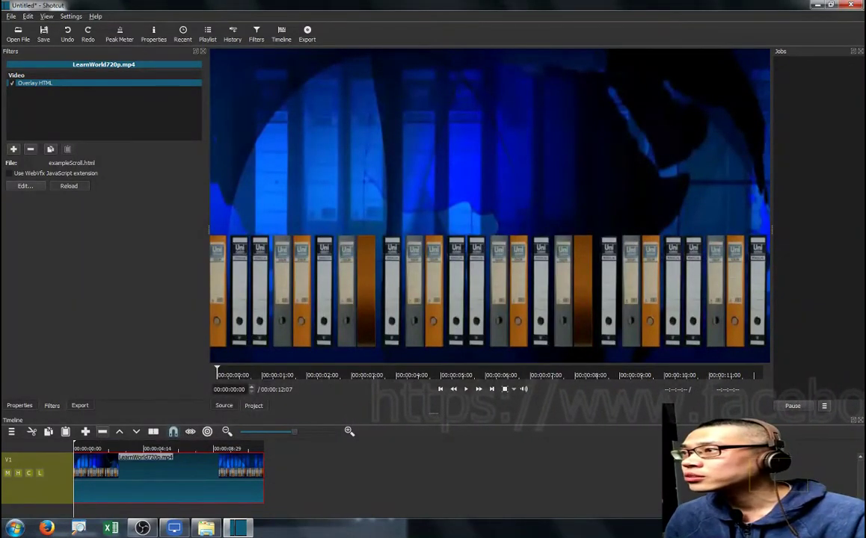
key("space")
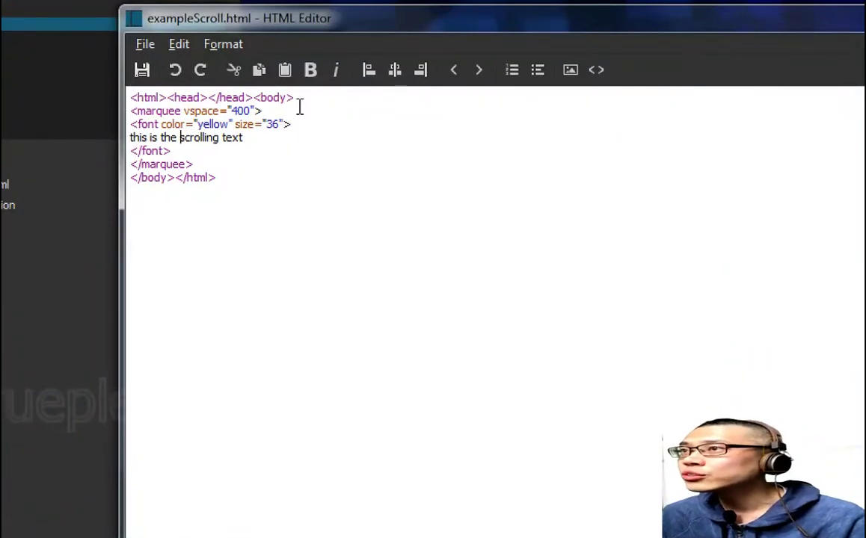
Step: Put the opening body tag and the closing html tag of exampleScroll.html on their own lines
left_click(254, 98)
key("Return")
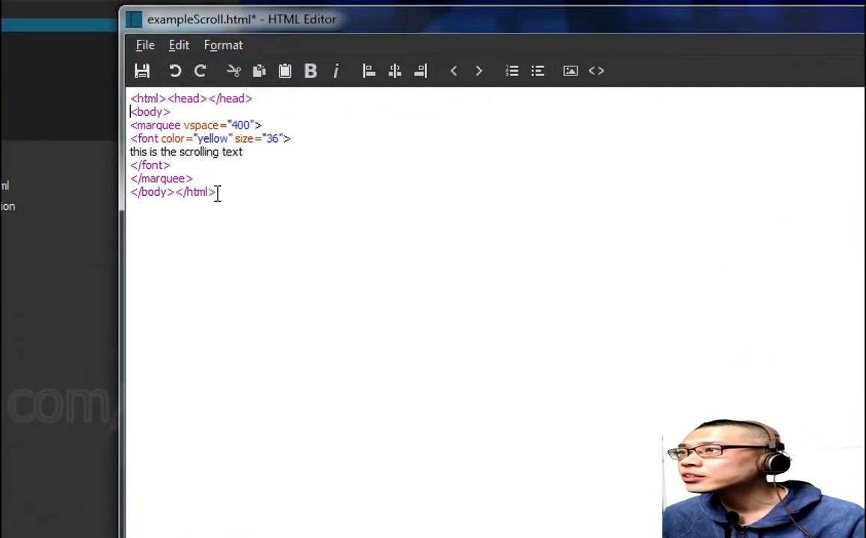
left_click(174, 192)
key("Return")
Step: Highlight the opening body tag and the closing body tag in turn to examine what they enclose
left_click_drag(171, 112, 140, 114)
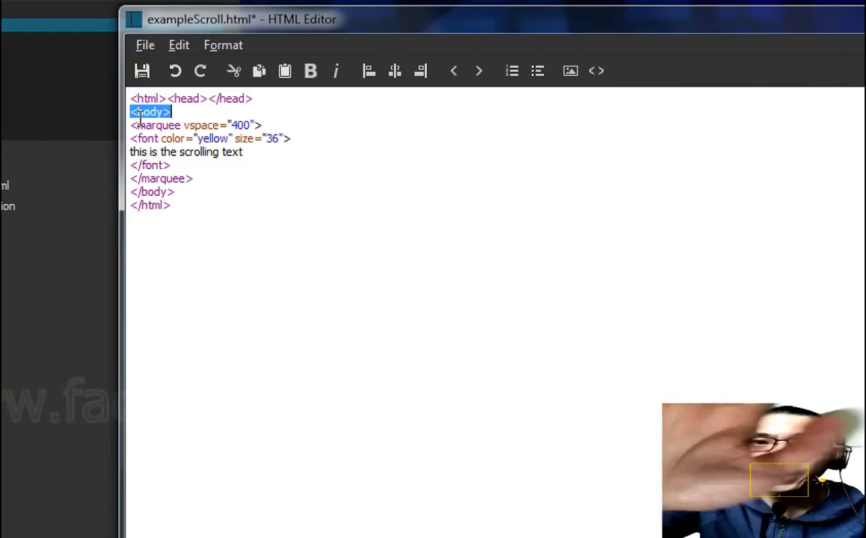
key("Down")
key("Down")
key("Down")
key("Down")
key("Down")
key("Down")
key("Home")
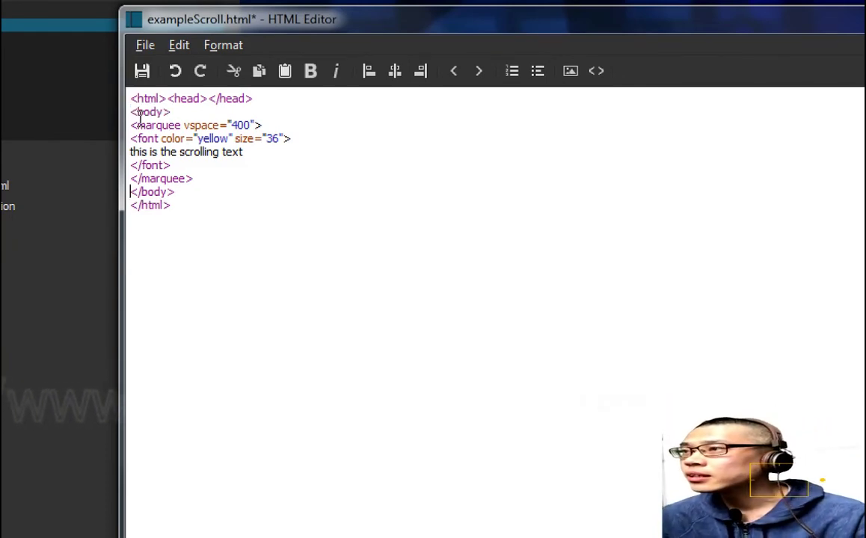
key("shift+End")
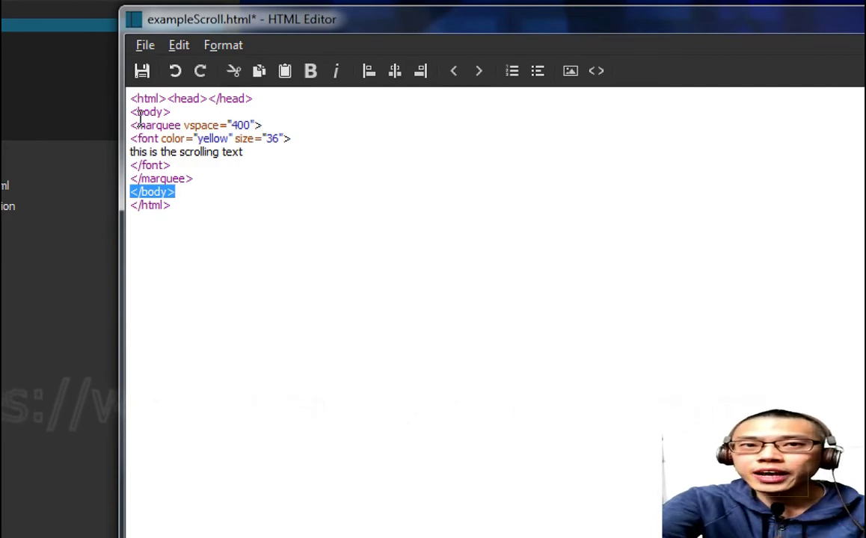
Step: Add a style attribute containing an opacity property without a value to the opening body tag
left_click(180, 116)
type("sty")
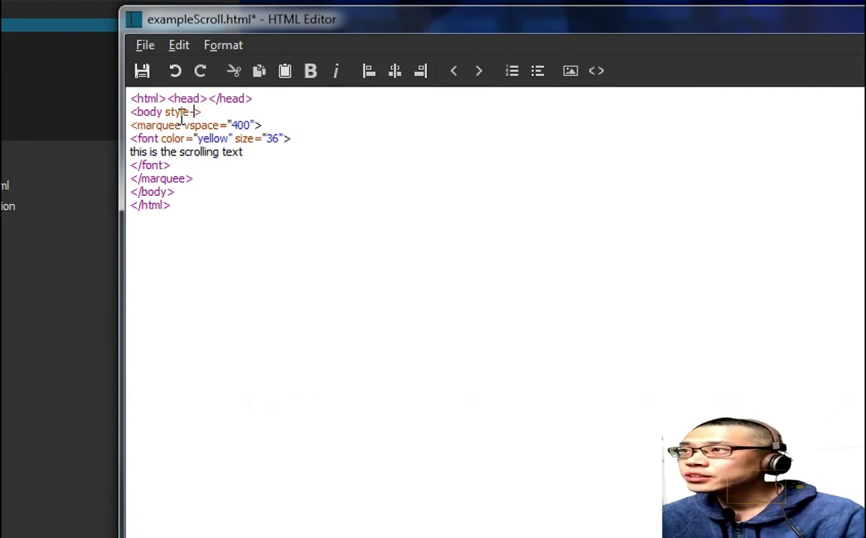
type("le=")
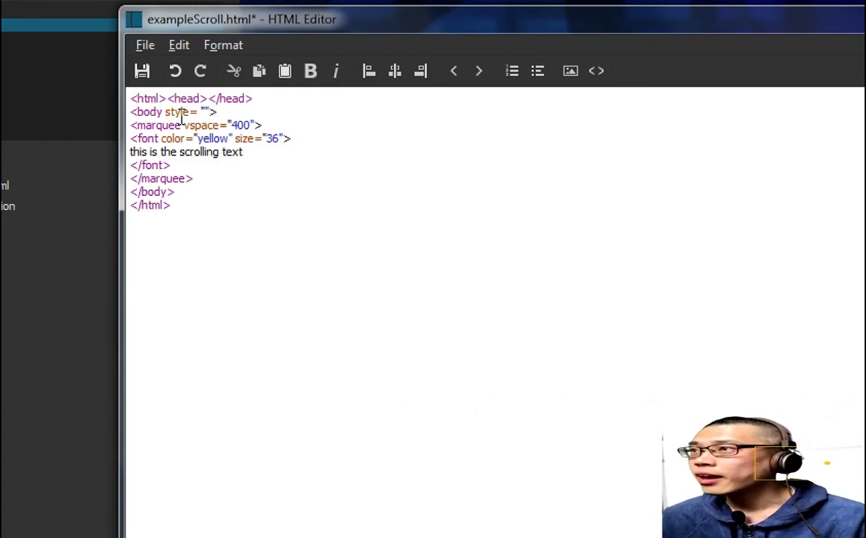
type("\"opacity")
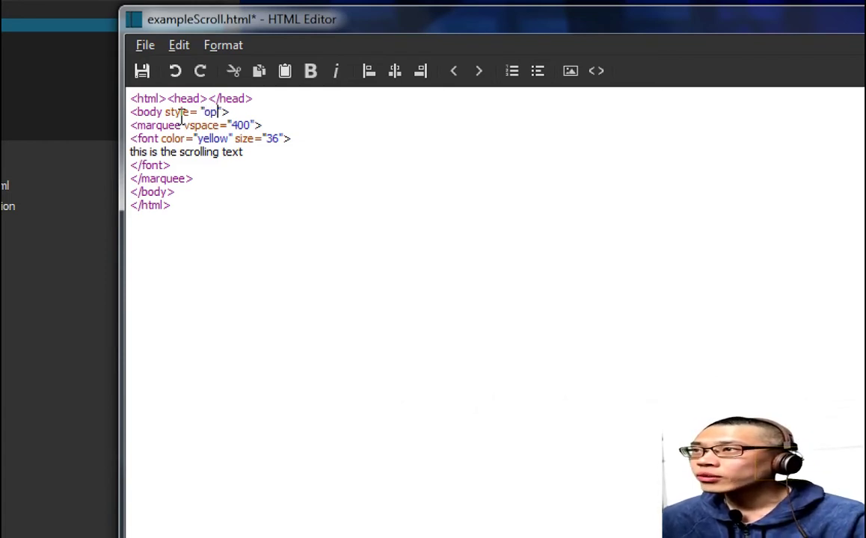
type(":")
key("BackSpace")
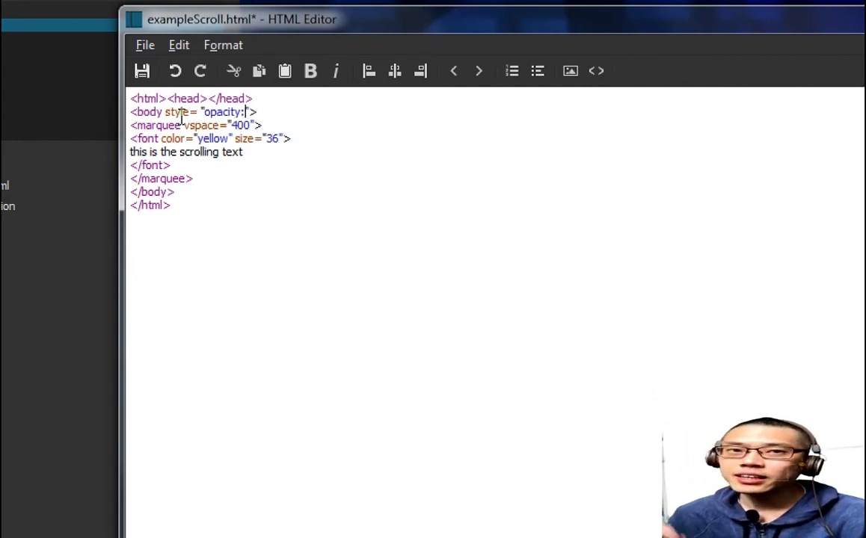
type("0")
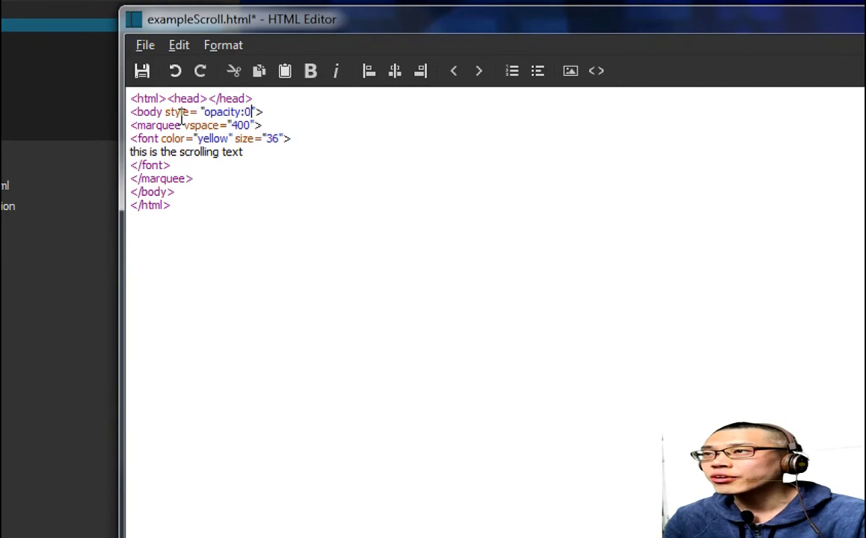
type("and1")
key("BackSpace")
key("BackSpace")
key("BackSpace")
key("BackSpace")
key("BackSpace")
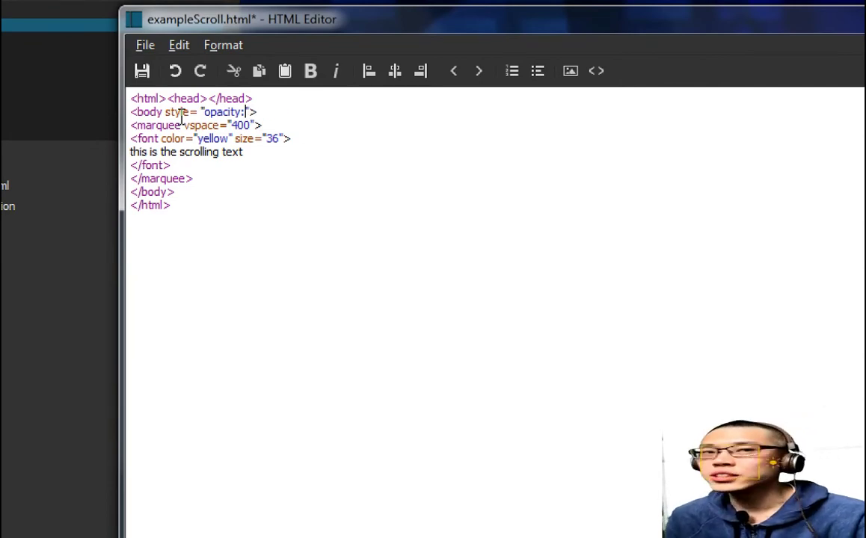
type("1")
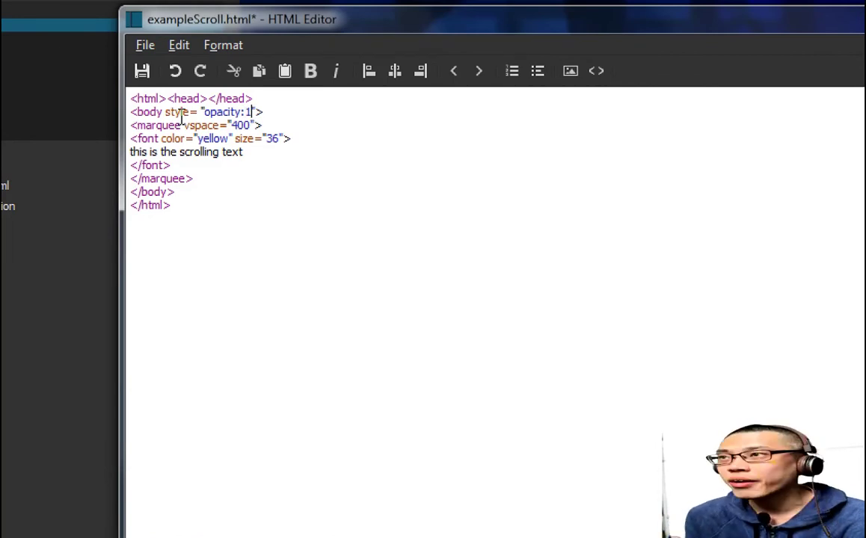
key("BackSpace")
Step: Set the body tag's opacity to 0.4, save exampleScroll.html, and close the editor
type("0.")
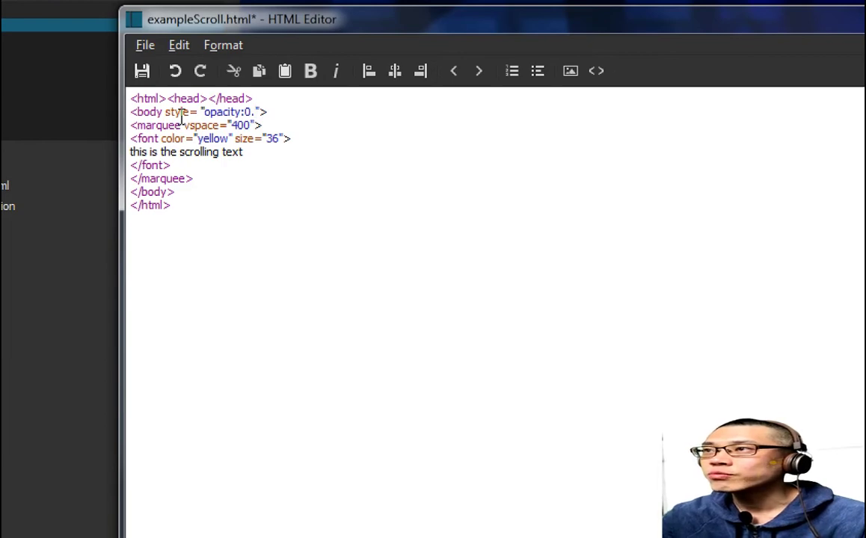
type("4")
key("ctrl+s")
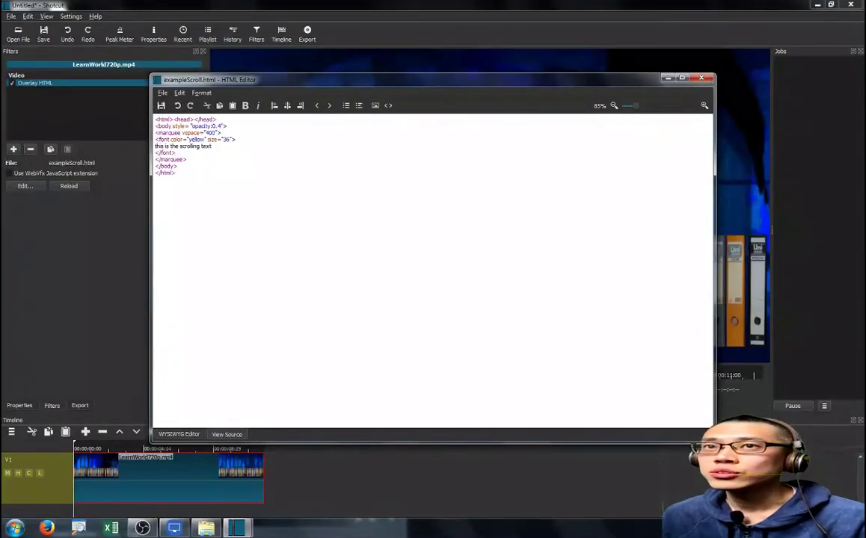
left_click(700, 78)
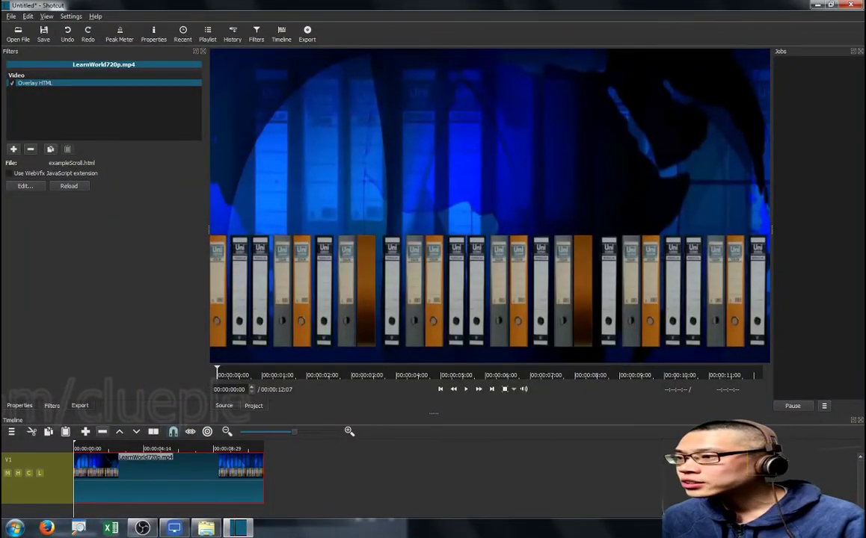
Step: Play the clip twice to check the semi-transparent scrolling text, and return the playhead to the start
key("space")
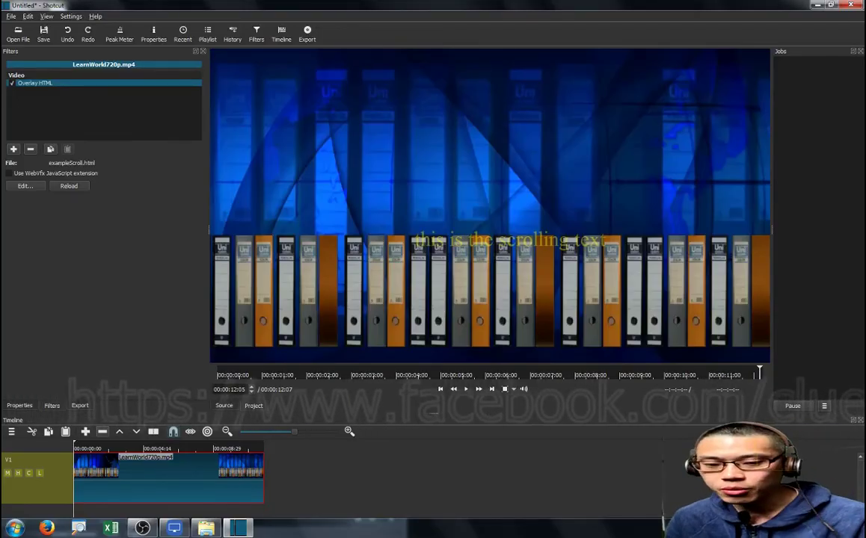
key("Home")
key("space")
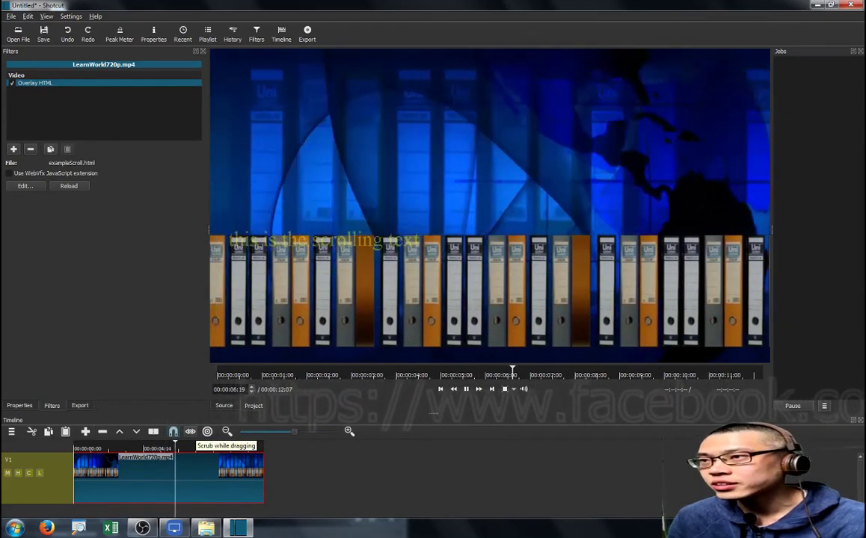
key("space")
key("Home")
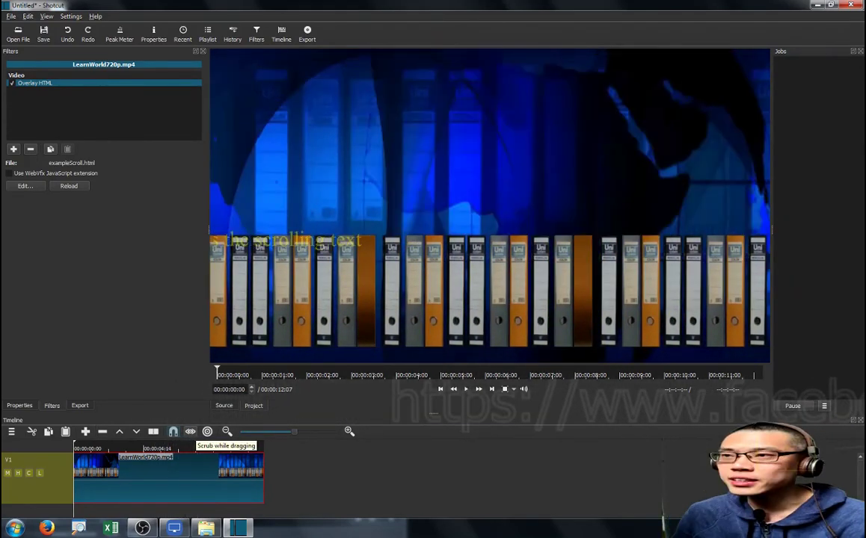